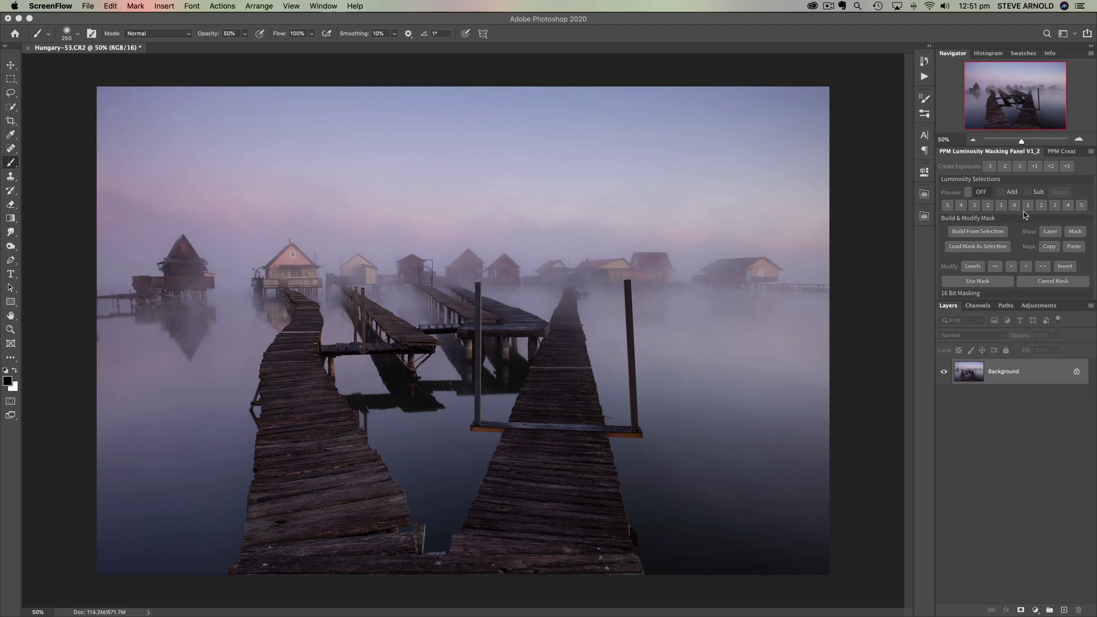
Add a contrast curve layer masked to the midtones using the luminosity masking panel's Contrast Curves options
{"action": "scroll", "coordinate": [1032, 232], "scroll_direction": "down", "scroll_amount": 5}
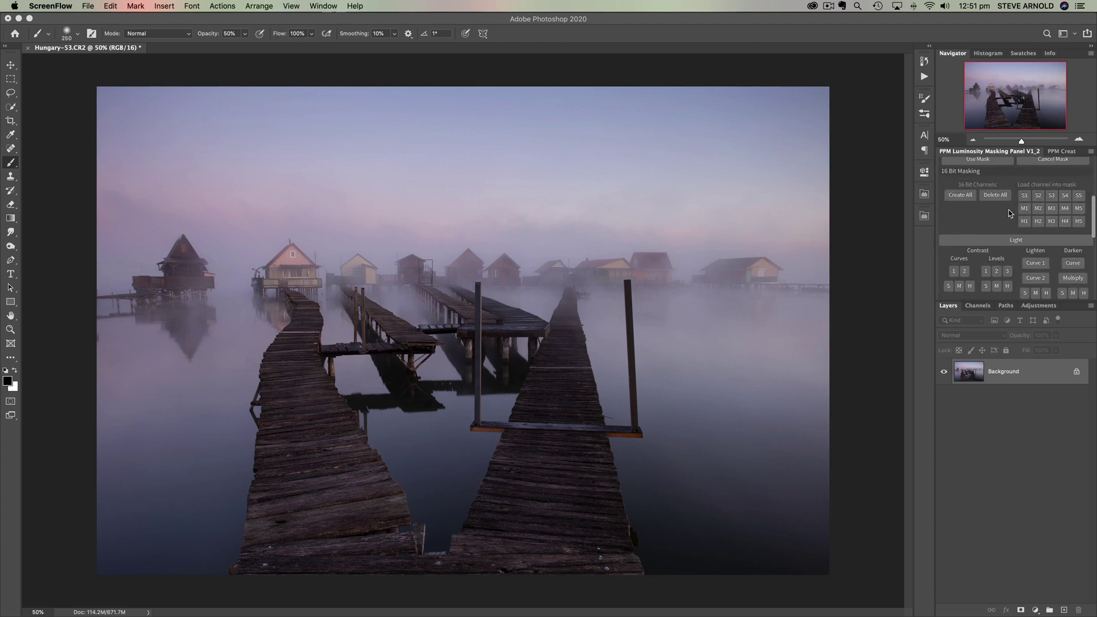
{"action": "scroll", "coordinate": [1005, 202], "scroll_direction": "down", "scroll_amount": 1}
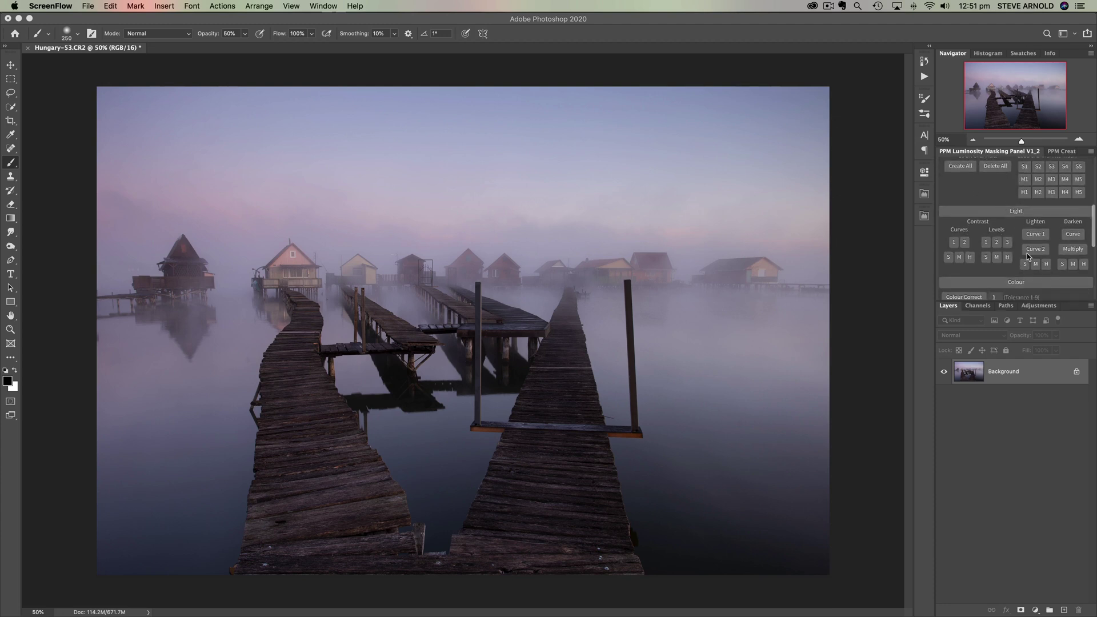
{"action": "left_click", "coordinate": [958, 258]}
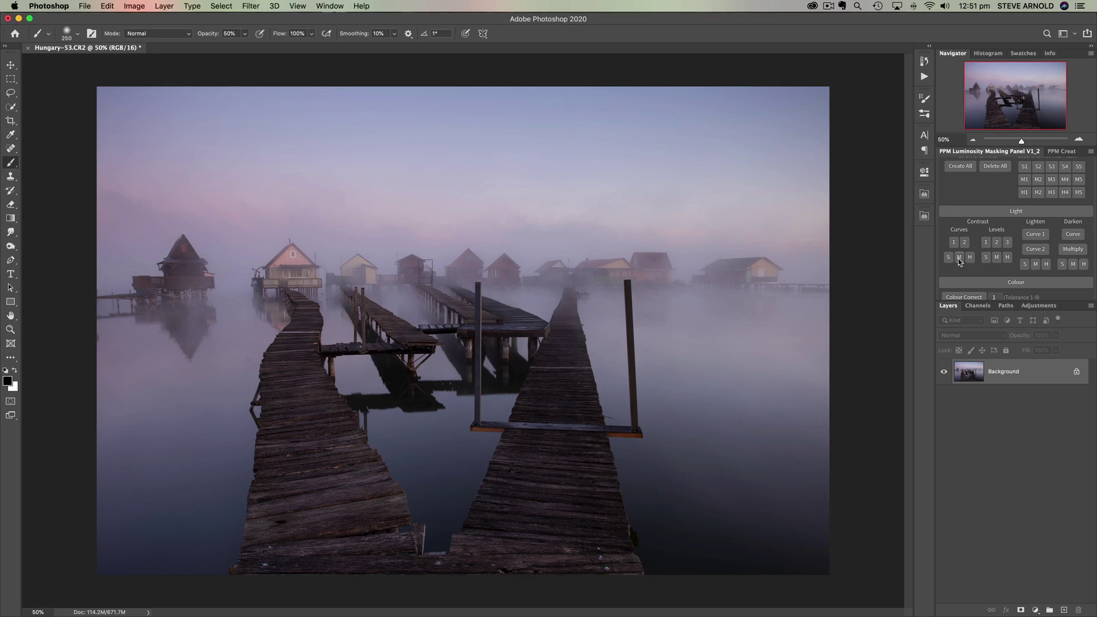
{"action": "left_click", "coordinate": [958, 259]}
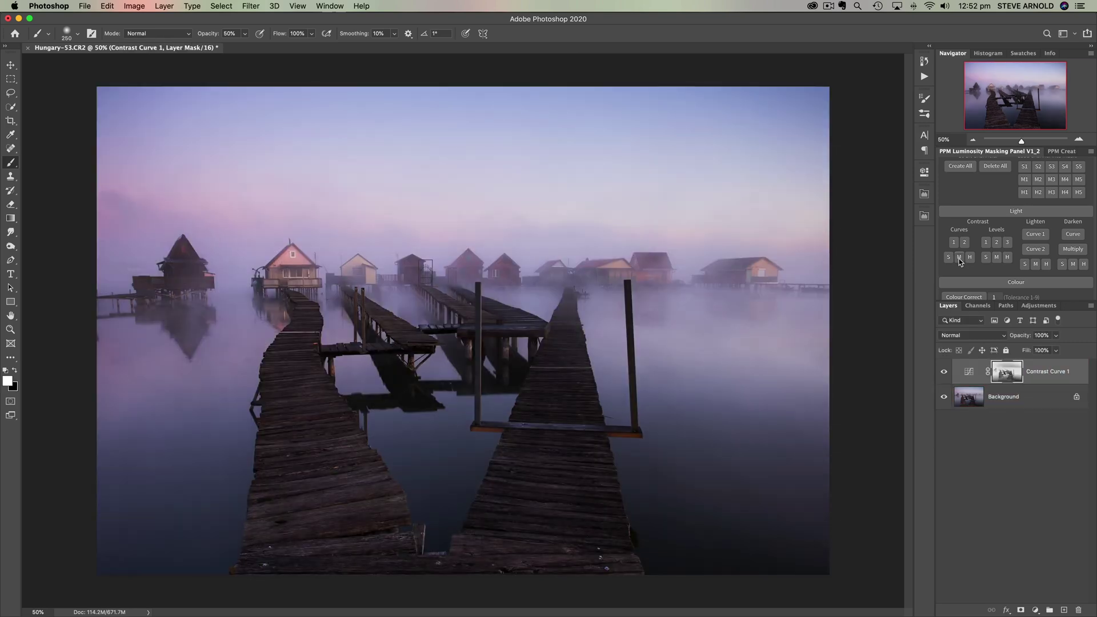
Examine the contrast curve's shape and view its luminosity mask on the canvas, then return to the curve
{"action": "left_click", "coordinate": [971, 376]}
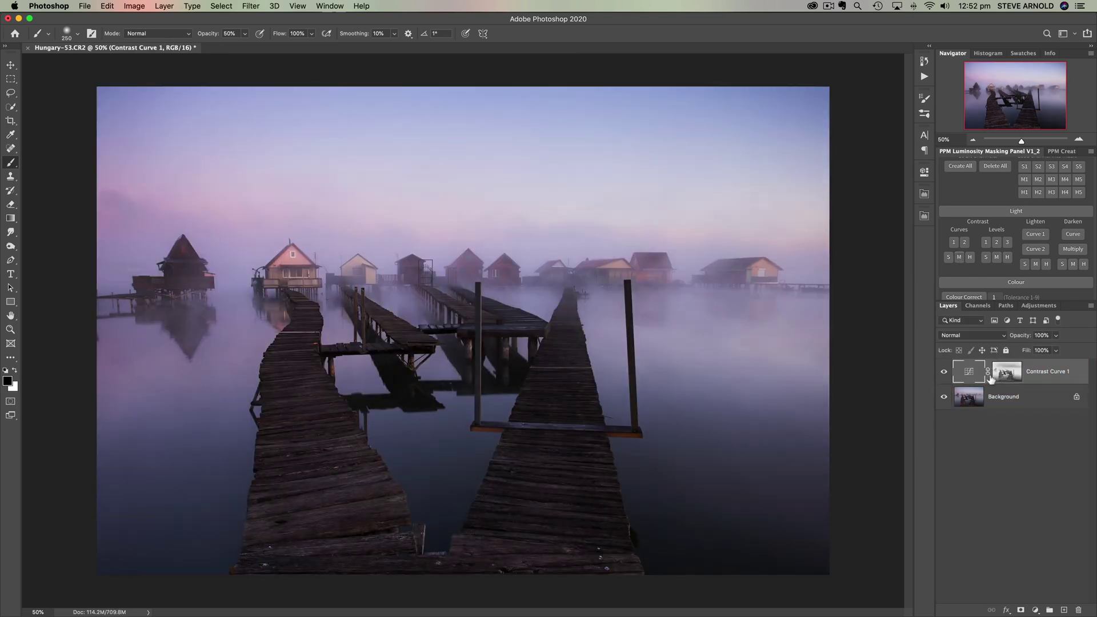
{"action": "double_click", "coordinate": [971, 376]}
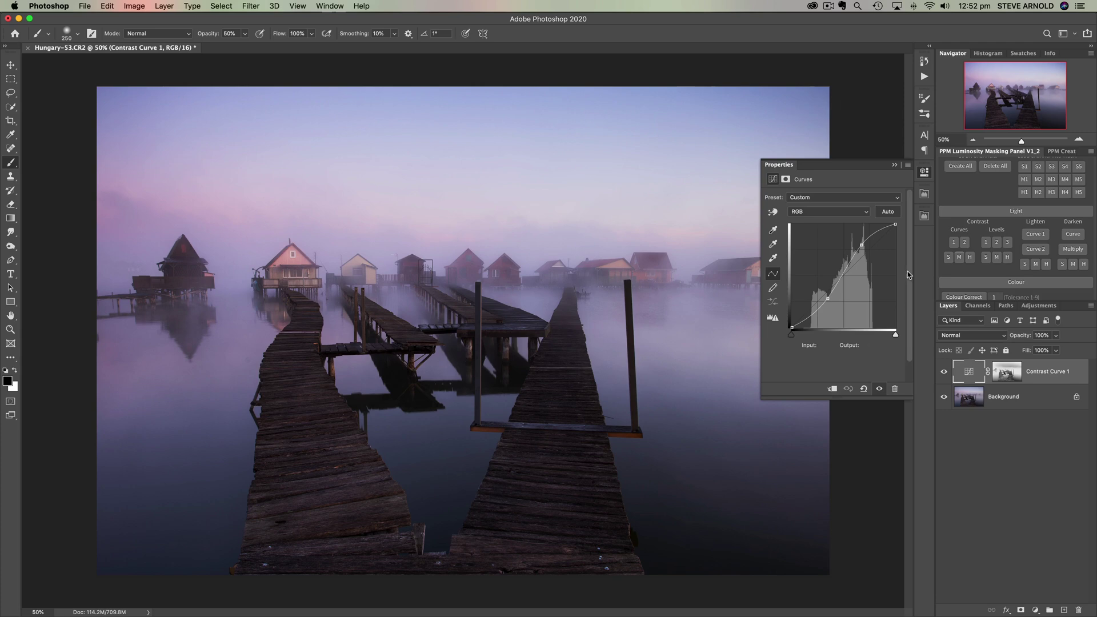
{"action": "left_click", "coordinate": [1008, 373]}
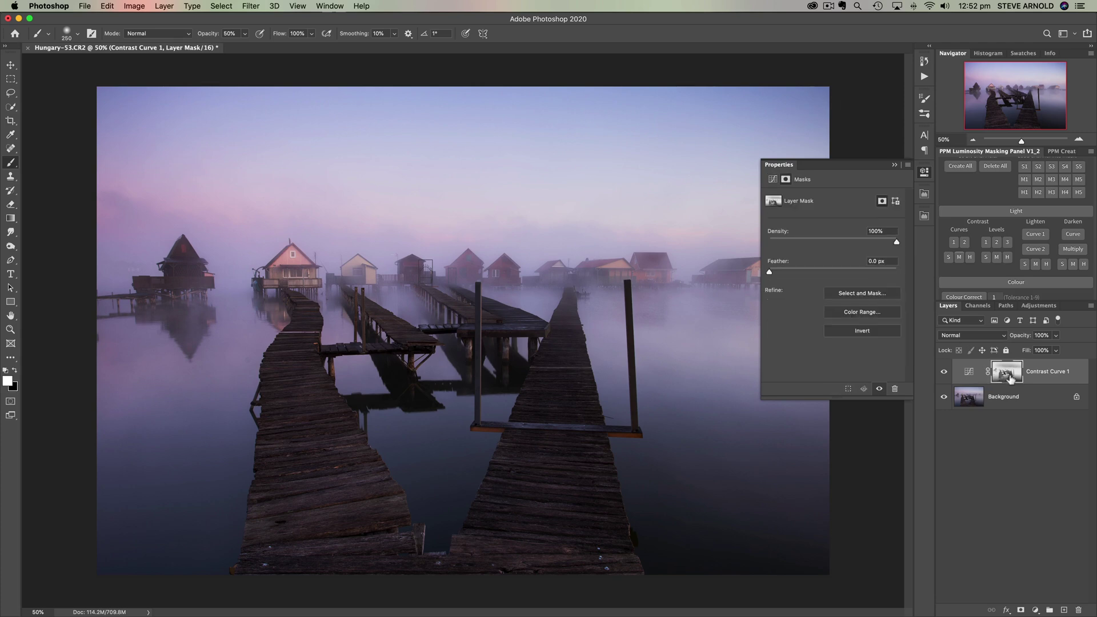
{"action": "left_click", "coordinate": [1010, 377], "text": "alt"}
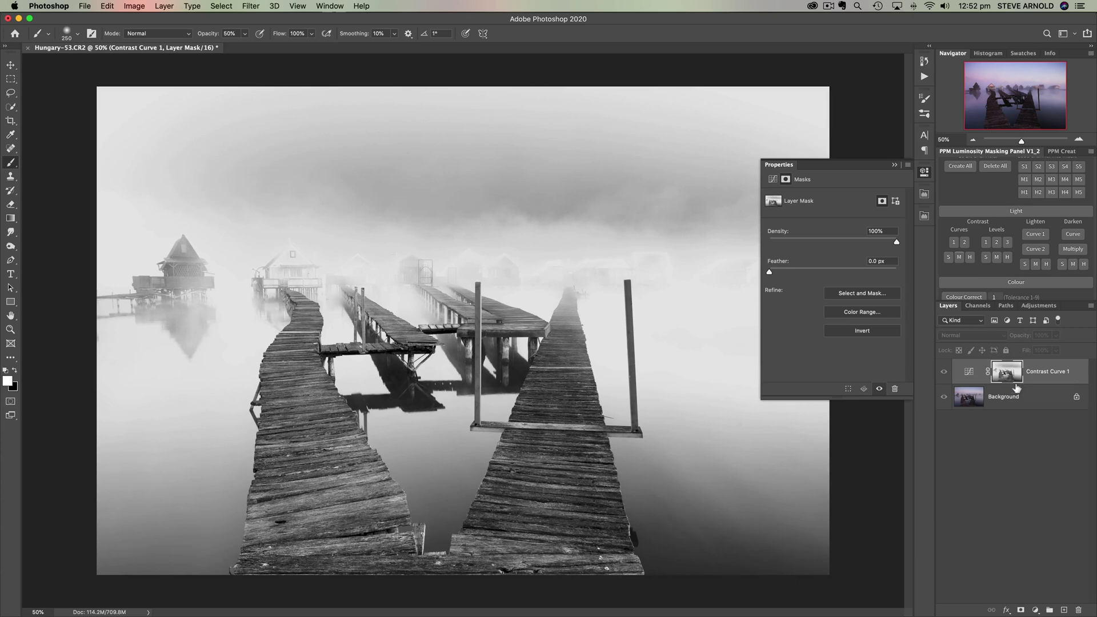
{"action": "left_click", "coordinate": [970, 374]}
Toggle the contrast curve layer's visibility repeatedly to compare the image with and without it
{"action": "left_click", "coordinate": [945, 372]}
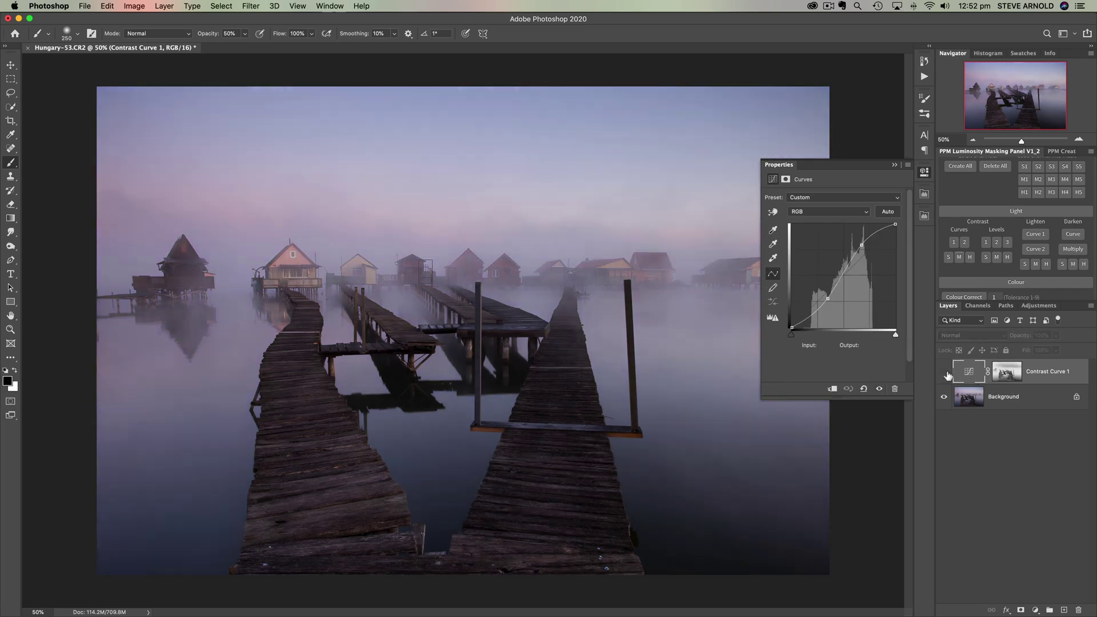
{"action": "left_click", "coordinate": [945, 372]}
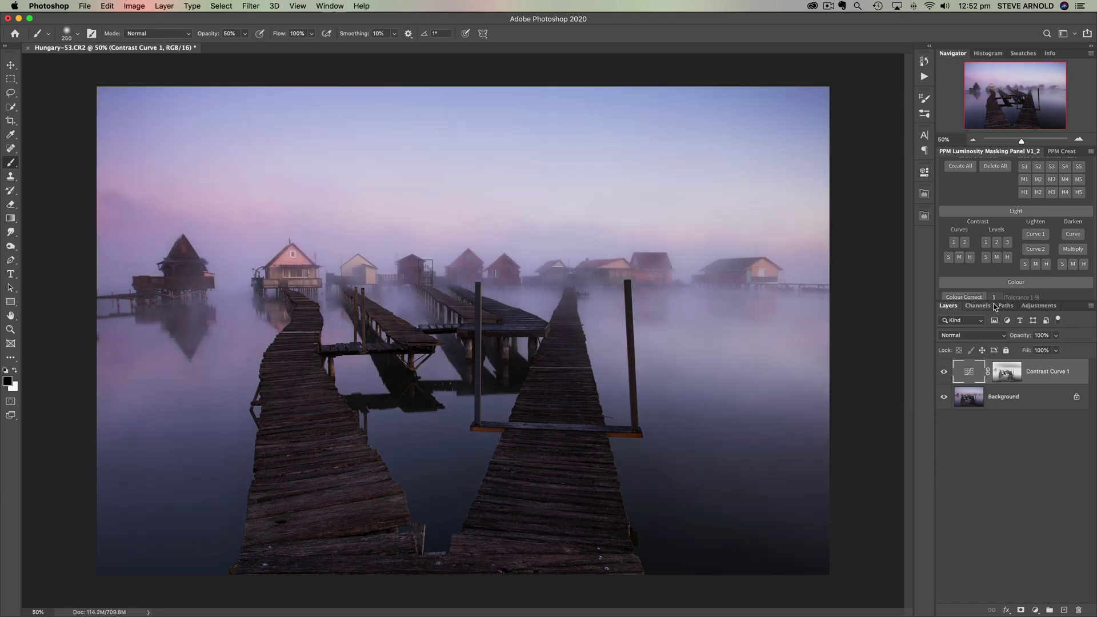
{"action": "left_click", "coordinate": [944, 372]}
{"action": "left_click", "coordinate": [944, 373]}
{"action": "left_click", "coordinate": [945, 373]}
{"action": "left_click", "coordinate": [944, 372]}
{"action": "left_click", "coordinate": [944, 373]}
{"action": "left_click", "coordinate": [944, 372]}
{"action": "left_click", "coordinate": [944, 372]}
{"action": "left_click", "coordinate": [944, 373]}
{"action": "left_click", "coordinate": [944, 373]}
{"action": "left_click", "coordinate": [945, 373]}
Add a darkening curves layer masked to the highlights and compare the image with and without it
{"action": "left_click", "coordinate": [1083, 265]}
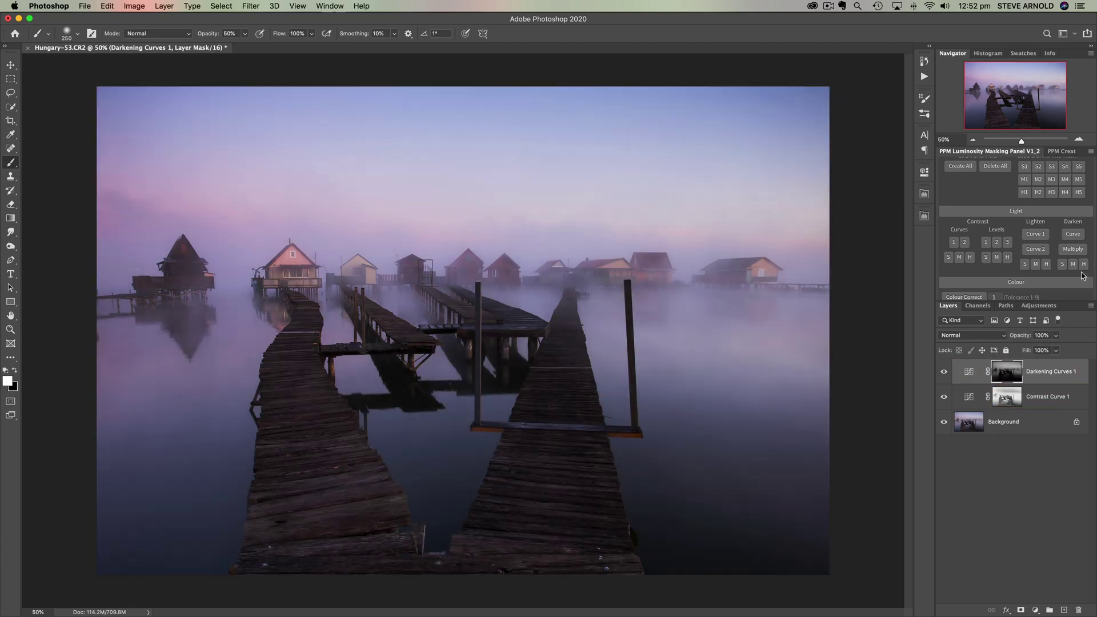
{"action": "left_click", "coordinate": [945, 372]}
{"action": "left_click", "coordinate": [945, 372]}
{"action": "left_click", "coordinate": [945, 372]}
{"action": "left_click", "coordinate": [944, 372]}
Pull the darkening curve's midpoint down to input 128, output 77, and compare the image with the layer hidden and shown
{"action": "double_click", "coordinate": [968, 374]}
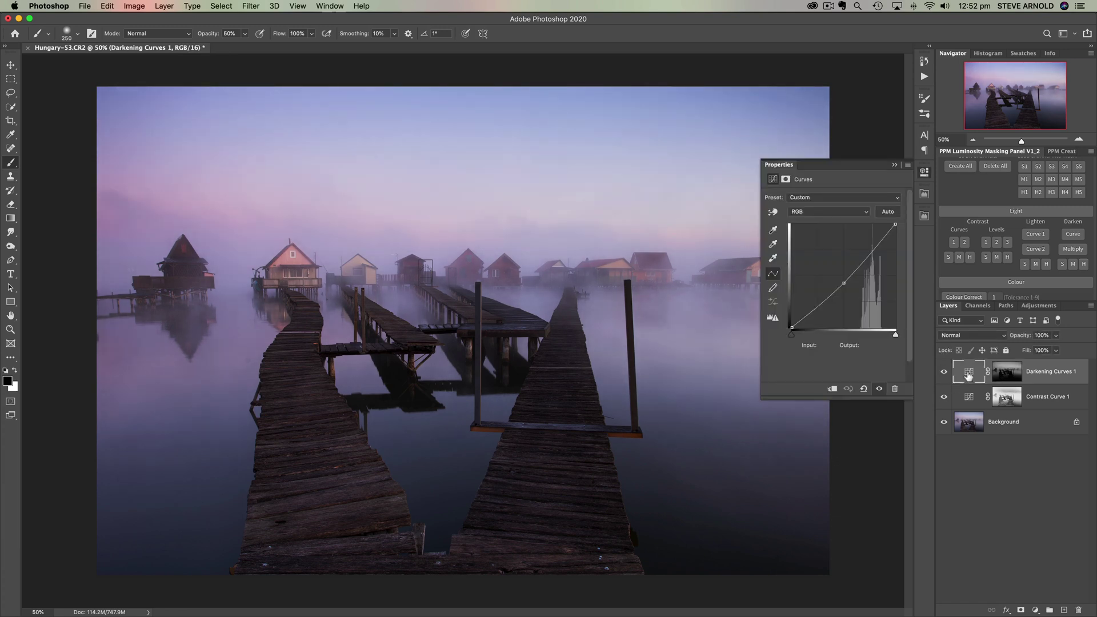
{"action": "left_click_drag", "start_coordinate": [843, 283], "coordinate": [844, 301]}
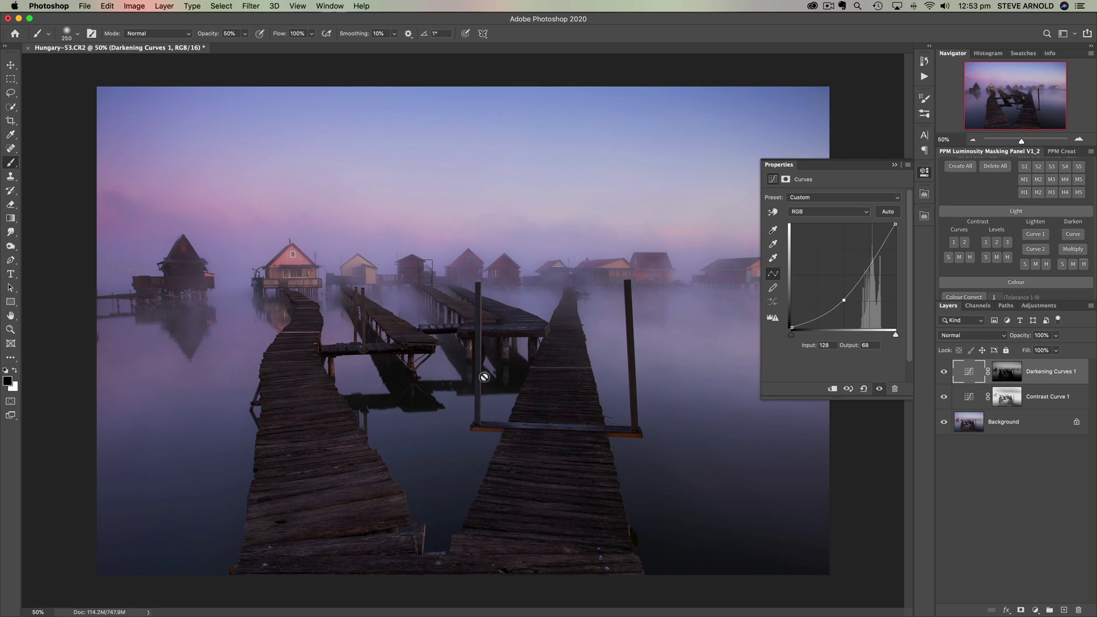
{"action": "left_click_drag", "start_coordinate": [844, 300], "coordinate": [845, 297]}
{"action": "left_click", "coordinate": [944, 373]}
{"action": "left_click", "coordinate": [943, 372]}
{"action": "left_click", "coordinate": [944, 372]}
{"action": "left_click", "coordinate": [944, 373]}
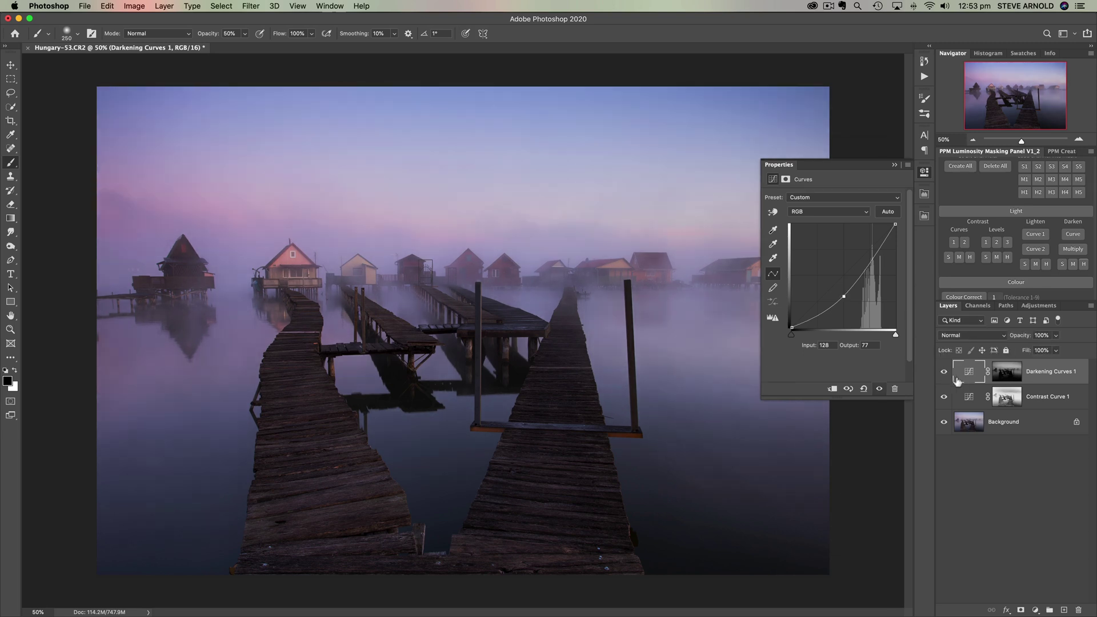
{"action": "left_click", "coordinate": [921, 171]}
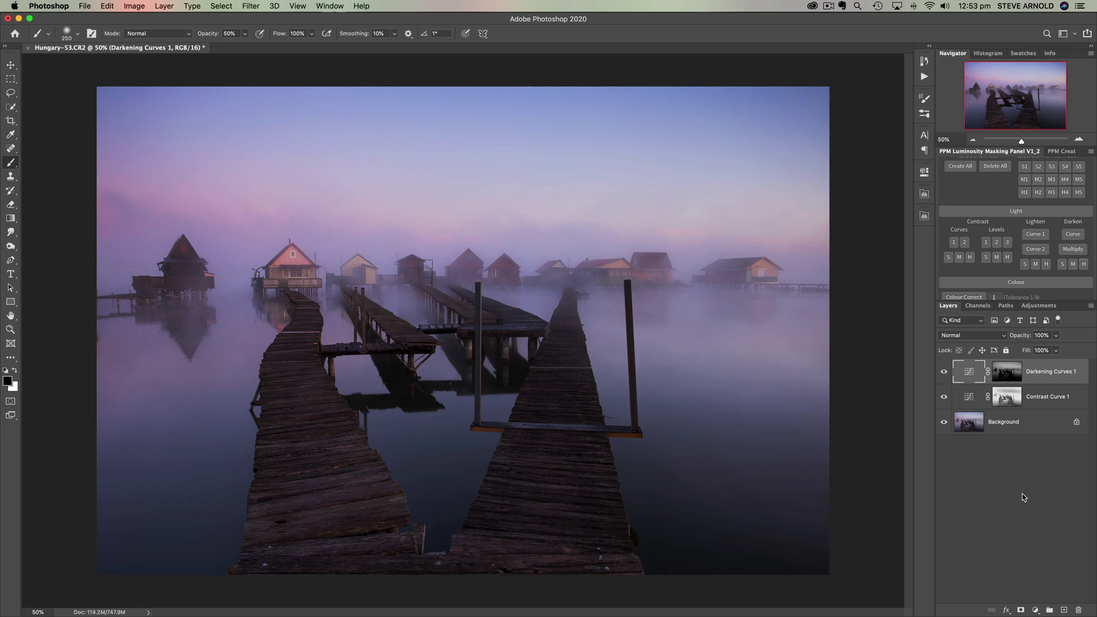
Add a Curves adjustment layer above the darkening curve and raise its midtones to input 119, output 159
{"action": "left_click", "coordinate": [1036, 610]}
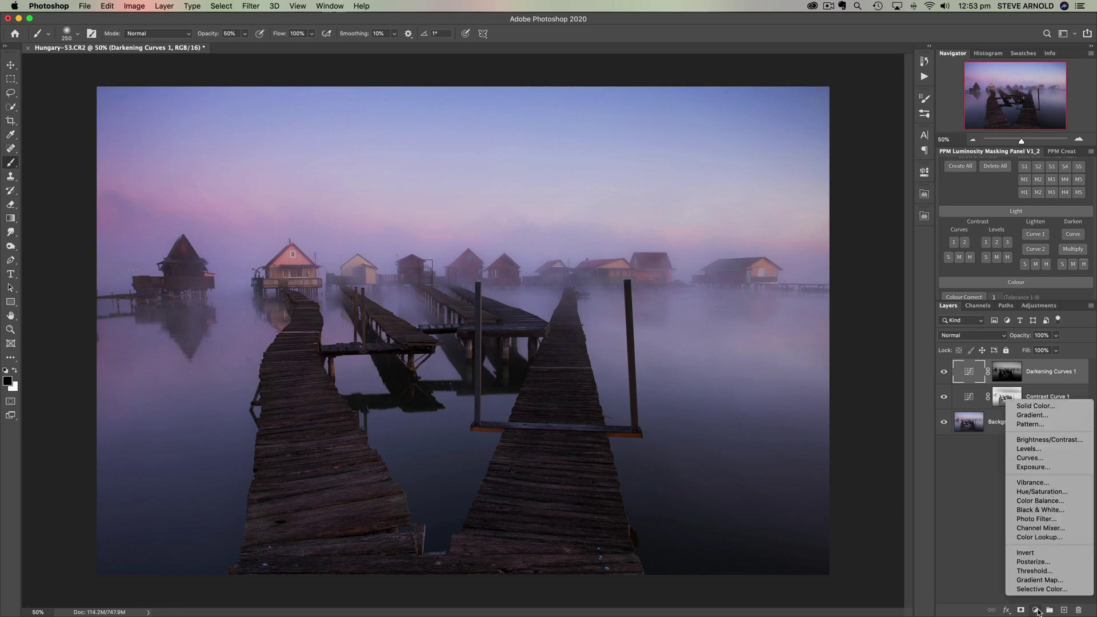
{"action": "left_click", "coordinate": [1037, 458]}
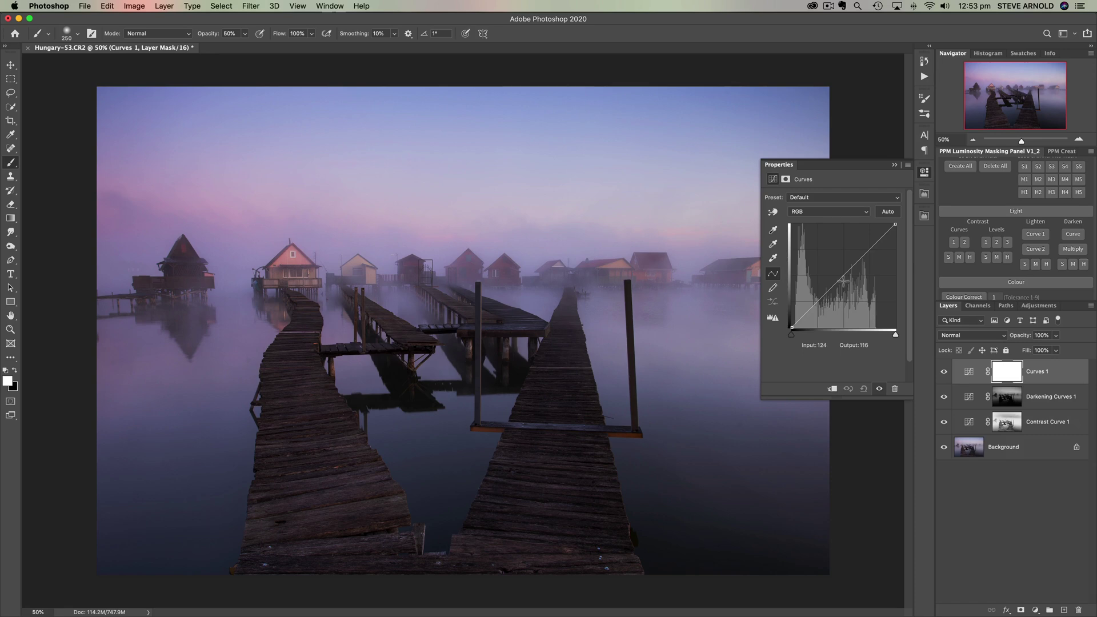
{"action": "left_click_drag", "start_coordinate": [842, 280], "coordinate": [840, 263]}
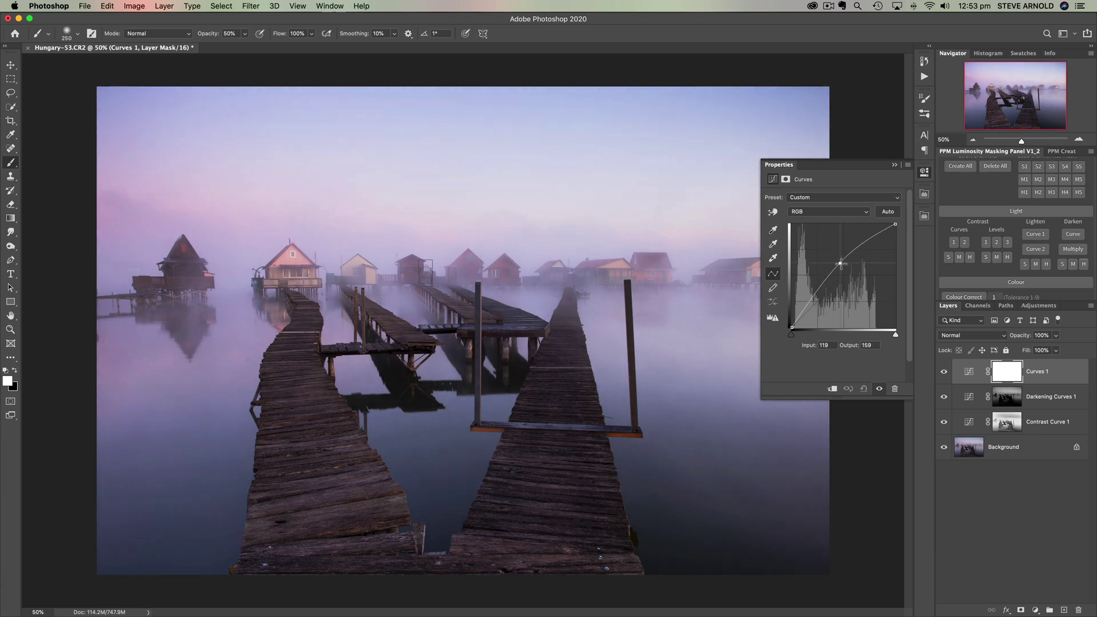
{"action": "left_click", "coordinate": [926, 173]}
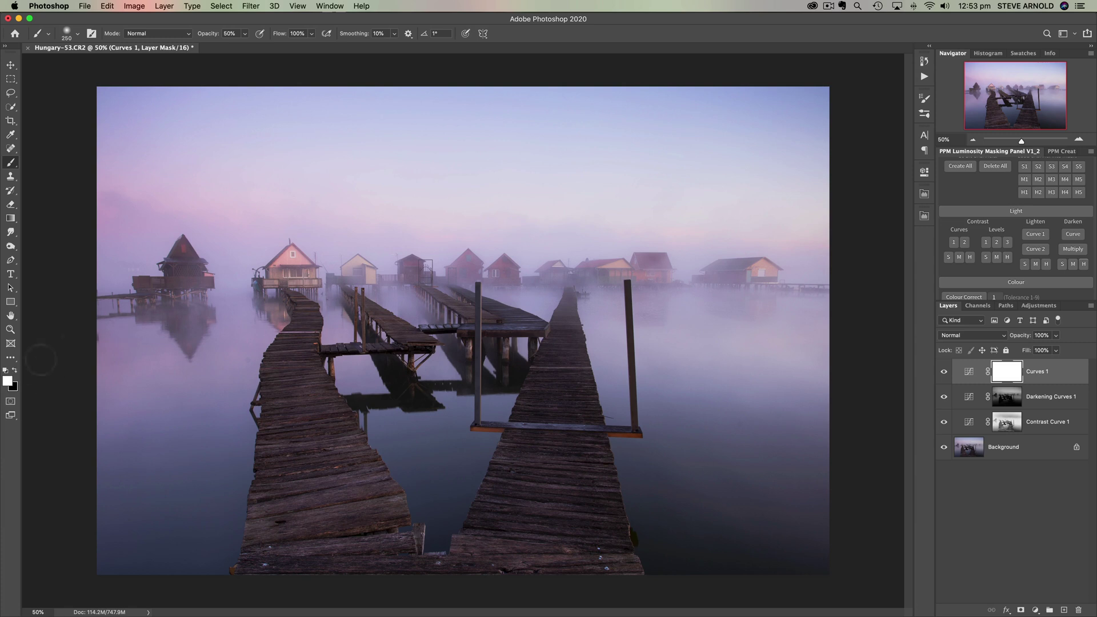
Paint the sky black on the brightening curve's mask with a brush of size 900 at 100% opacity
{"action": "left_click", "coordinate": [15, 372]}
{"action": "left_click_drag", "start_coordinate": [209, 36], "coordinate": [221, 36]}
{"action": "key", "text": "bracketright"}
{"action": "key", "text": "bracketright"}
{"action": "key", "text": "bracketright"}
{"action": "key", "text": "bracketright"}
{"action": "key", "text": "bracketright"}
{"action": "key", "text": "bracketright"}
{"action": "key", "text": "bracketright"}
{"action": "key", "text": "bracketright"}
{"action": "key", "text": "bracketright"}
{"action": "mouse_move", "coordinate": [149, 126]}
{"action": "left_mouse_down"}
{"action": "mouse_move", "coordinate": [769, 110]}
{"action": "mouse_move", "coordinate": [191, 147]}
{"action": "mouse_move", "coordinate": [636, 159]}
{"action": "mouse_move", "coordinate": [360, 156]}
{"action": "mouse_move", "coordinate": [633, 165]}
{"action": "mouse_move", "coordinate": [451, 175]}
{"action": "mouse_move", "coordinate": [833, 169]}
{"action": "mouse_move", "coordinate": [660, 180]}
{"action": "mouse_move", "coordinate": [808, 190]}
{"action": "mouse_move", "coordinate": [645, 193]}
{"action": "mouse_move", "coordinate": [774, 195]}
{"action": "mouse_move", "coordinate": [77, 189]}
{"action": "mouse_move", "coordinate": [127, 188]}
{"action": "mouse_move", "coordinate": [134, 210]}
{"action": "mouse_move", "coordinate": [107, 238]}
{"action": "mouse_move", "coordinate": [161, 197]}
{"action": "mouse_move", "coordinate": [215, 193]}
{"action": "mouse_move", "coordinate": [242, 220]}
{"action": "mouse_move", "coordinate": [308, 200]}
{"action": "mouse_move", "coordinate": [698, 220]}
{"action": "left_mouse_up"}
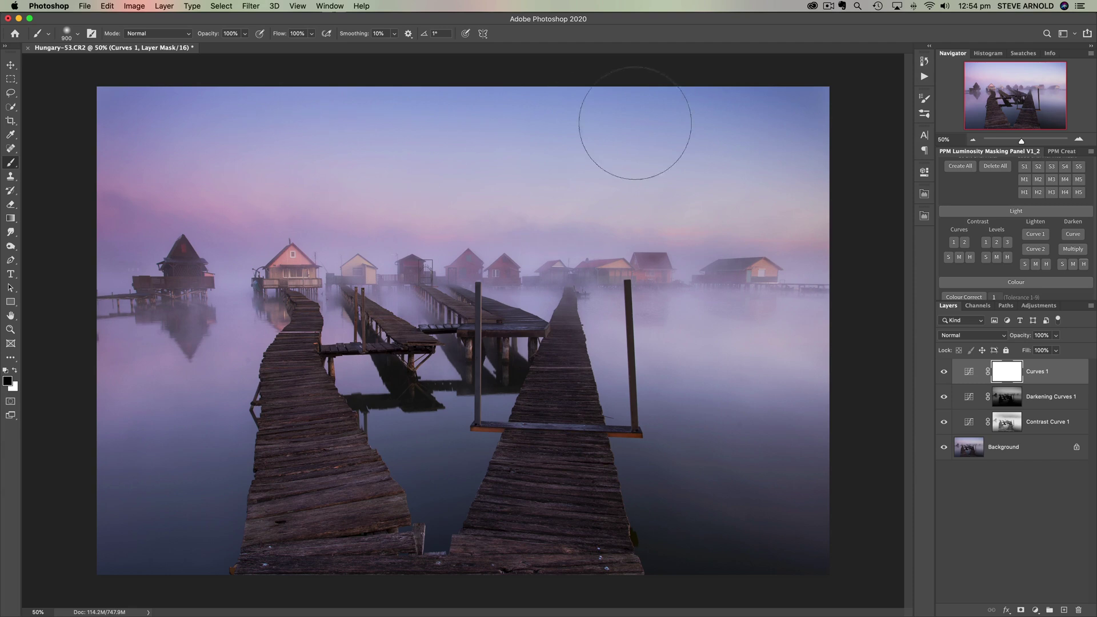
{"action": "left_click_drag", "start_coordinate": [634, 123], "coordinate": [820, 110]}
Toggle the masked brightening curve's visibility to compare its effect on the water and jetties
{"action": "left_click", "coordinate": [944, 372]}
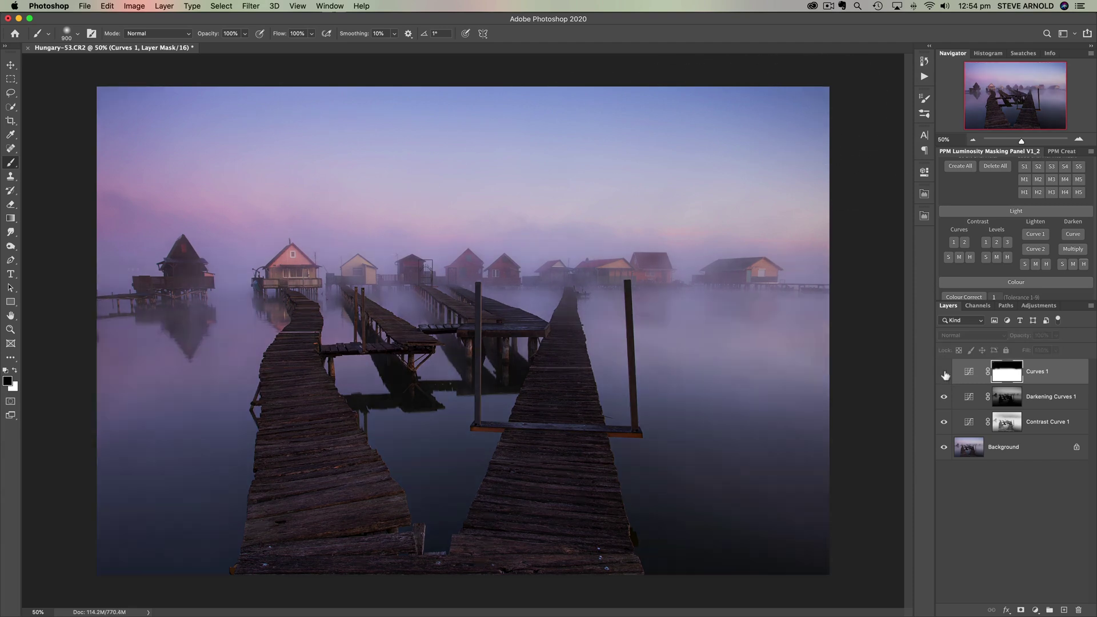
{"action": "left_click", "coordinate": [944, 372]}
{"action": "left_click", "coordinate": [945, 372]}
{"action": "left_click", "coordinate": [944, 372]}
{"action": "left_click", "coordinate": [949, 376]}
{"action": "left_click", "coordinate": [949, 377]}
{"action": "left_click", "coordinate": [949, 377]}
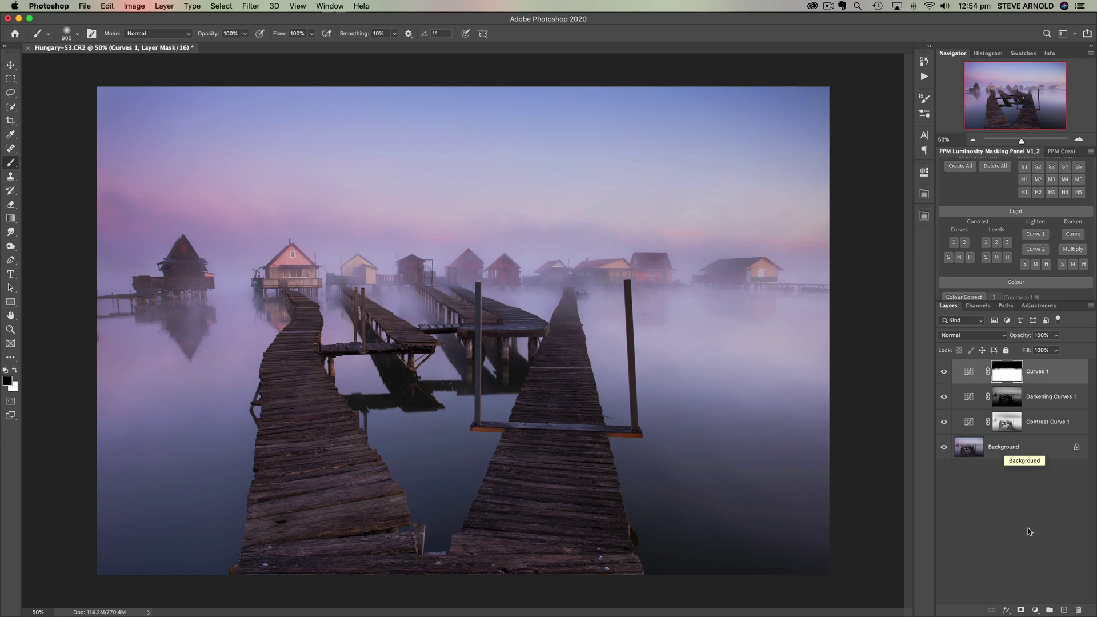
Add another Curves adjustment layer on top and lower its midtones to input 127, output 110
{"action": "left_click", "coordinate": [1035, 610]}
{"action": "left_click", "coordinate": [1043, 458]}
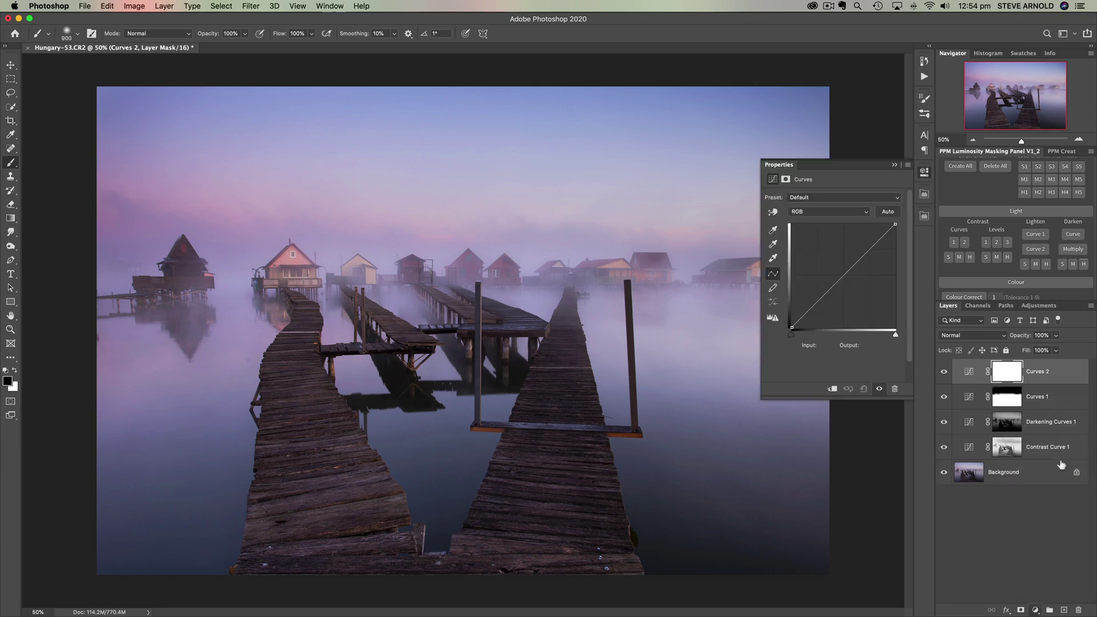
{"action": "left_click", "coordinate": [844, 274]}
{"action": "left_click_drag", "start_coordinate": [843, 275], "coordinate": [843, 283]}
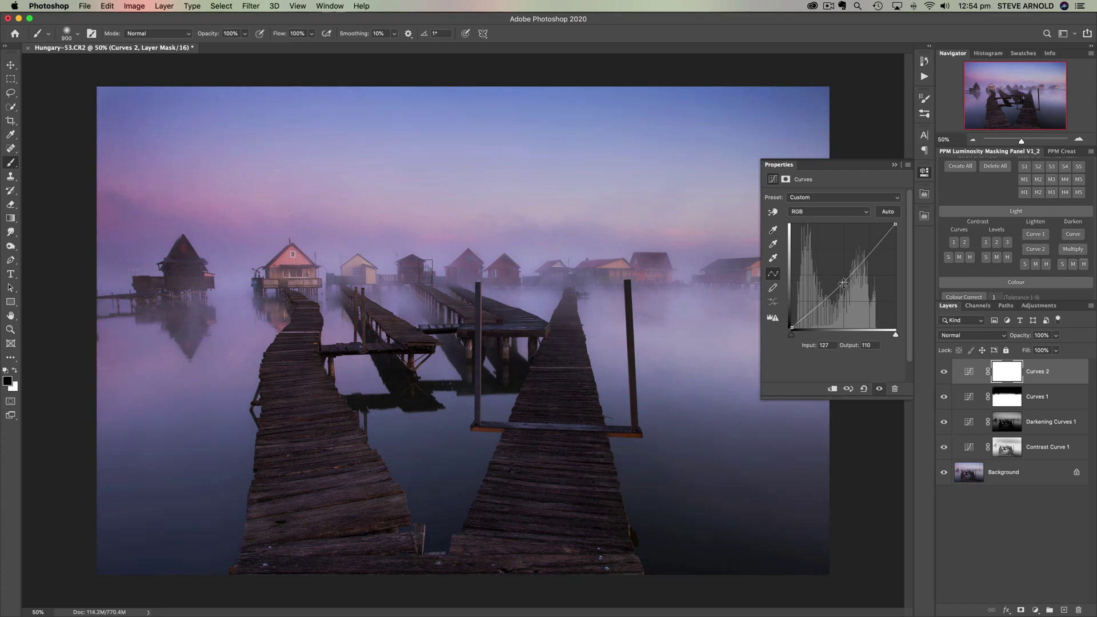
Invert the Curves 2 mask to black and paint the sky area white to darken only the sky
{"action": "left_click", "coordinate": [1004, 377]}
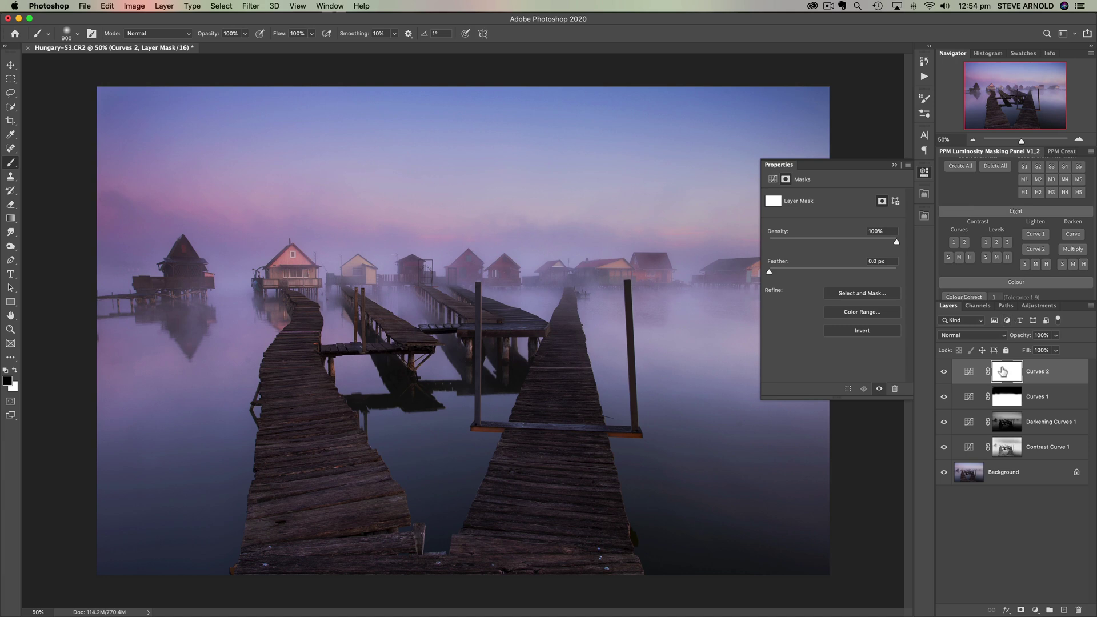
{"action": "key", "text": "super+i"}
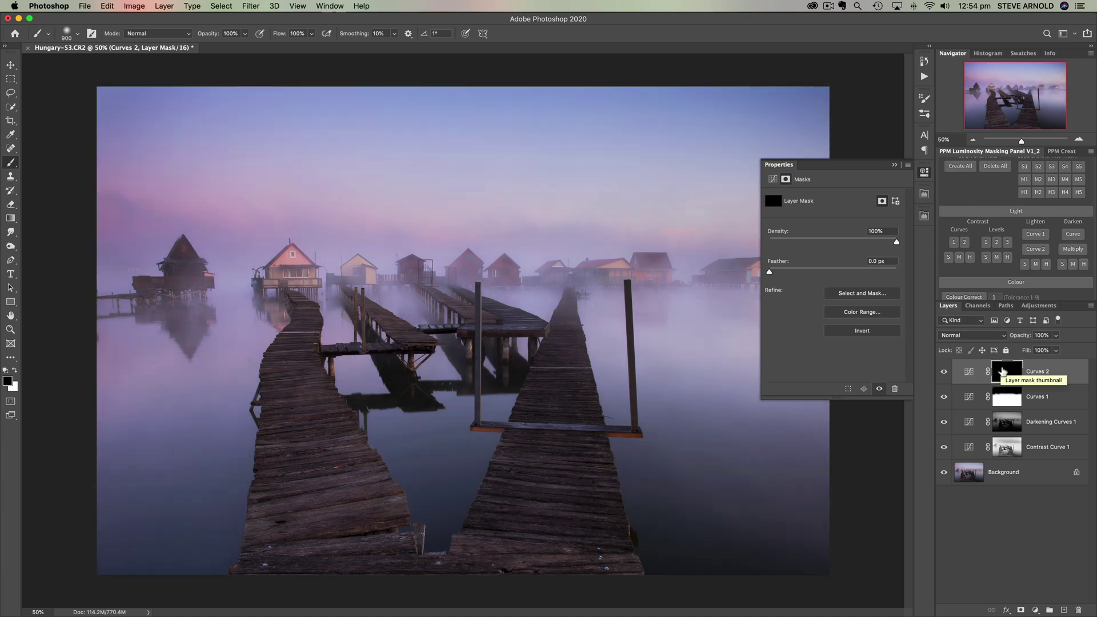
{"action": "left_click", "coordinate": [924, 172]}
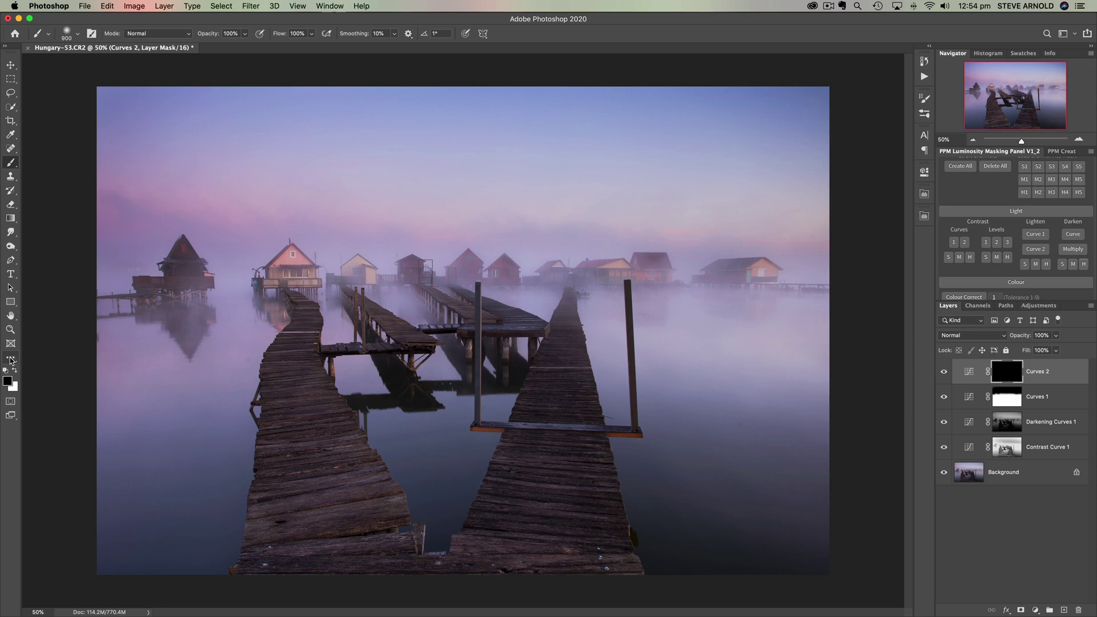
{"action": "key", "text": "x"}
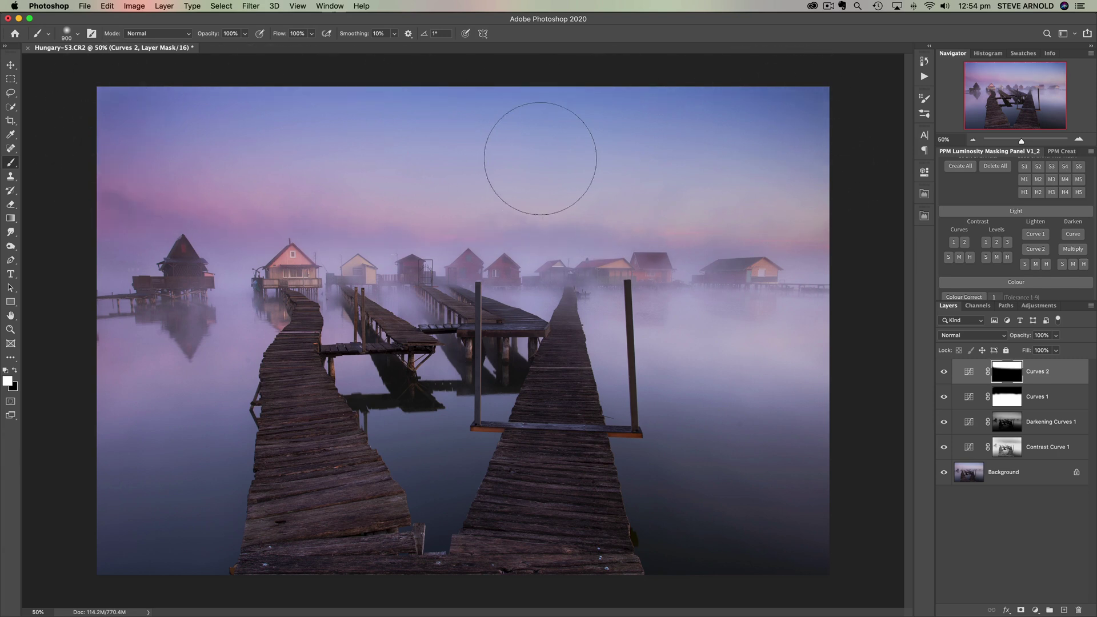
Compare the image with the Curves 2 layer hidden and shown, and with all adjustment layers hidden and shown
{"action": "left_click", "coordinate": [945, 372]}
{"action": "left_click", "coordinate": [945, 372]}
{"action": "left_click_drag", "start_coordinate": [945, 381], "coordinate": [946, 444]}
{"action": "left_click", "coordinate": [947, 447]}
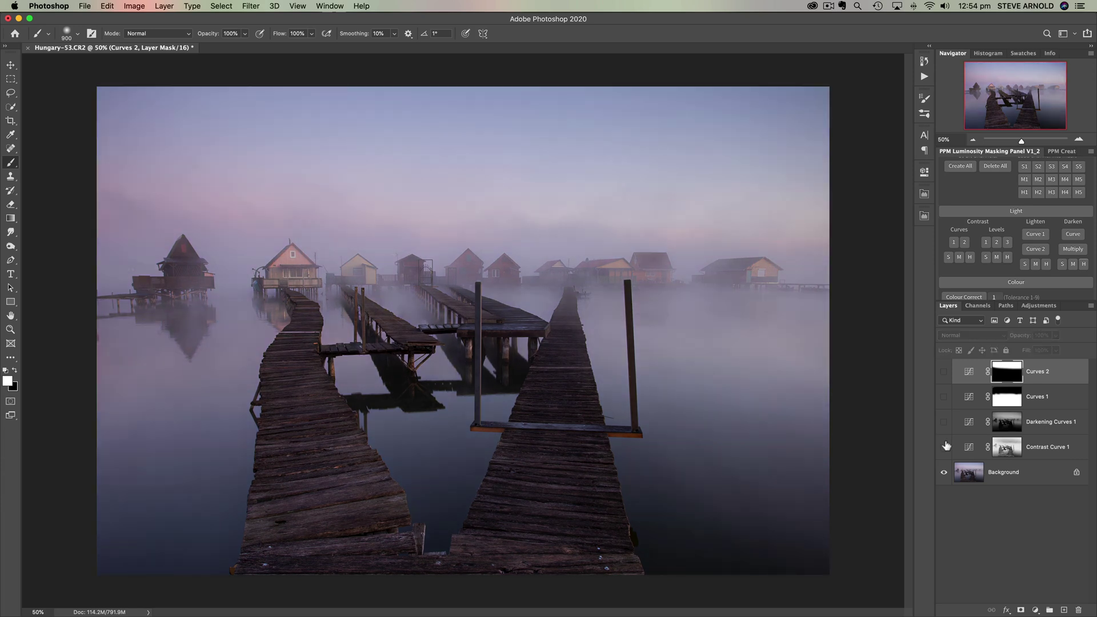
{"action": "left_click_drag", "start_coordinate": [949, 456], "coordinate": [947, 379]}
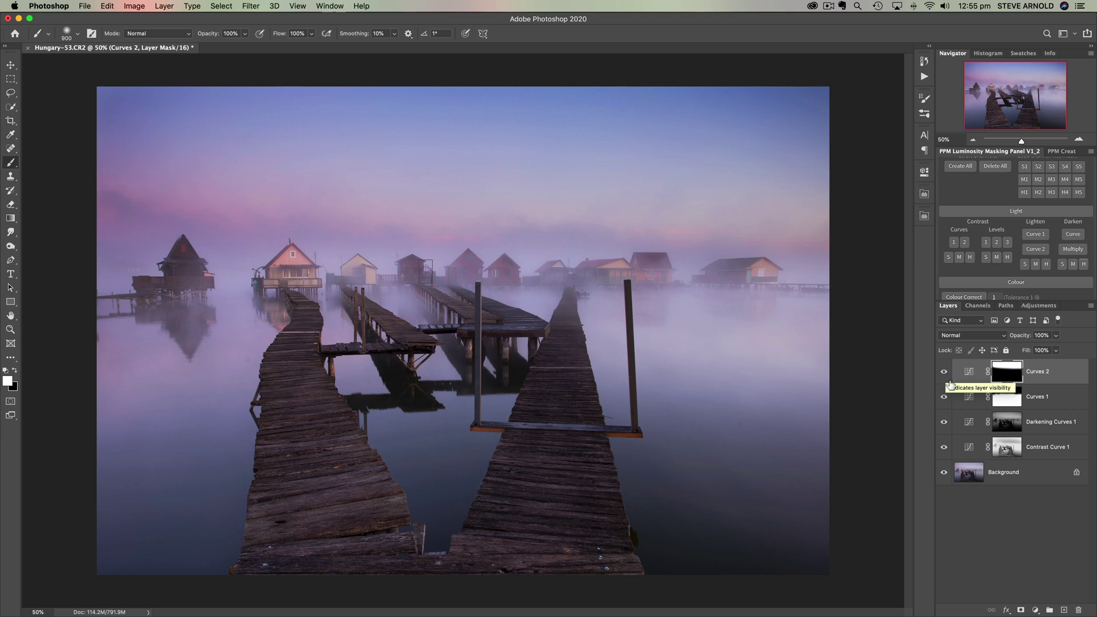
Reduce the brush size to 500
{"action": "key", "text": "bracketleft"}
{"action": "key", "text": "bracketleft"}
{"action": "key", "text": "bracketleft"}
{"action": "key", "text": "bracketleft"}
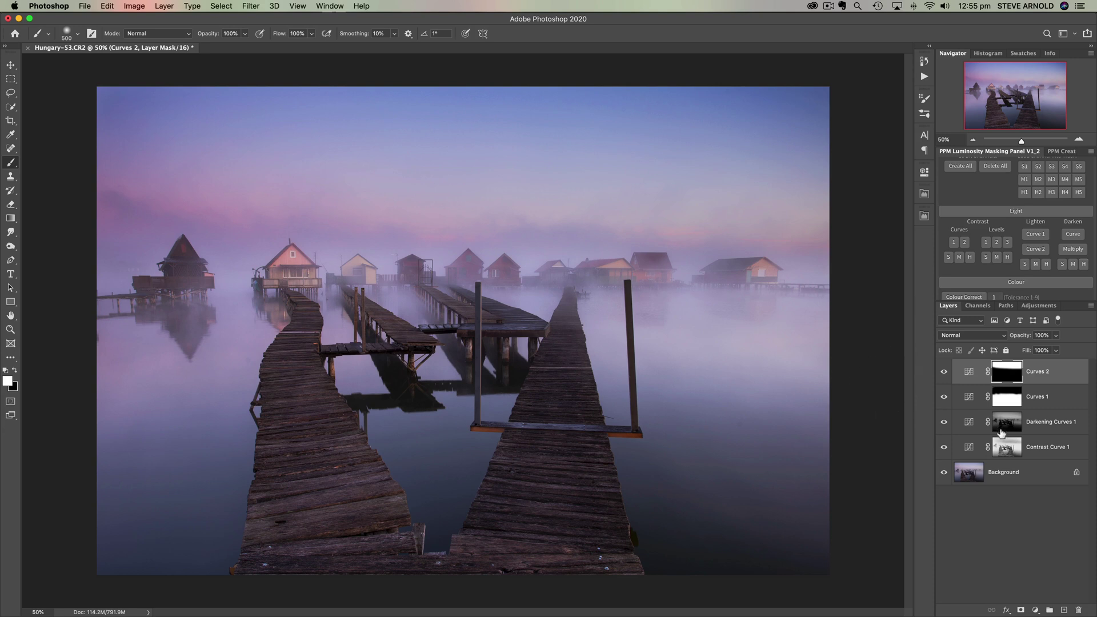
Add a third Curves adjustment layer and lower its Green channel midtones to input 122, output 115
{"action": "left_click", "coordinate": [1035, 610]}
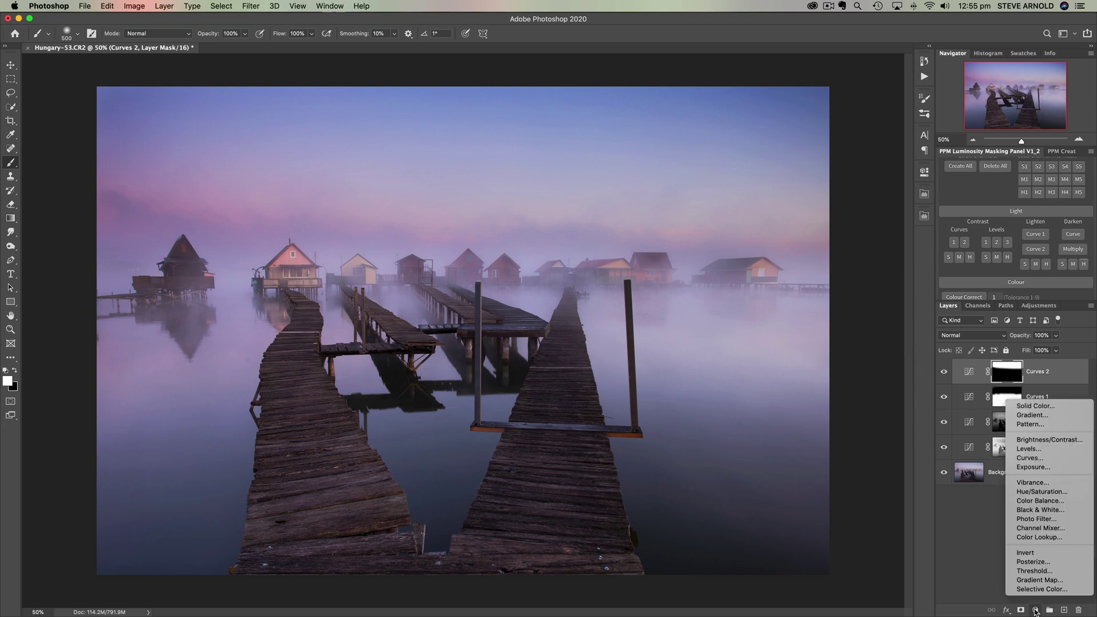
{"action": "left_click", "coordinate": [1029, 457]}
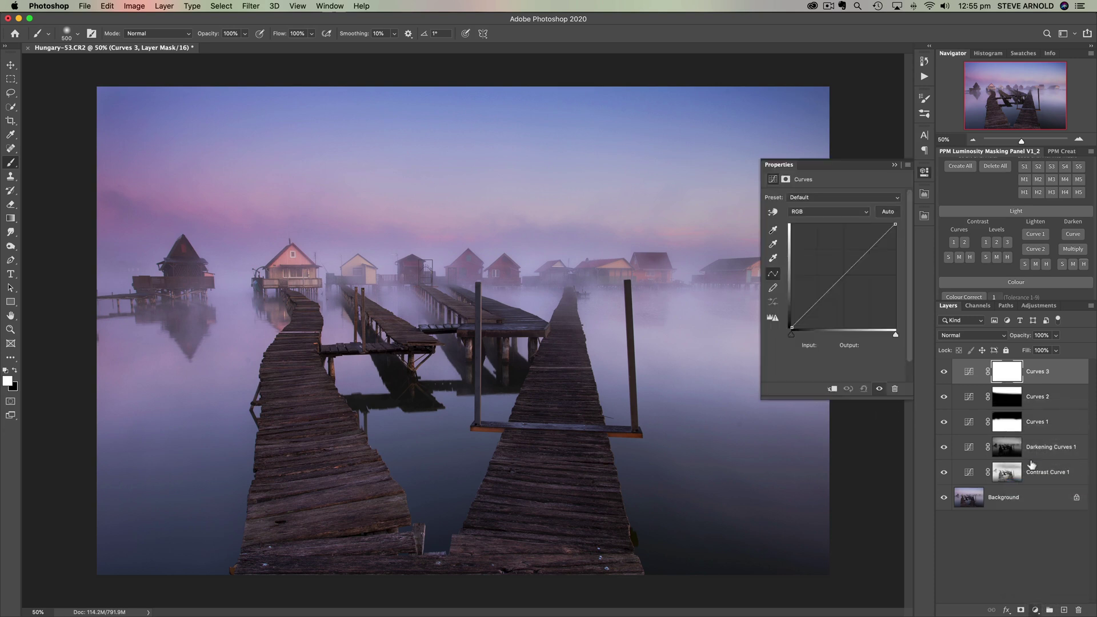
{"action": "left_click", "coordinate": [827, 212]}
{"action": "left_click", "coordinate": [825, 212]}
{"action": "left_click", "coordinate": [825, 212]}
{"action": "left_click", "coordinate": [826, 231]}
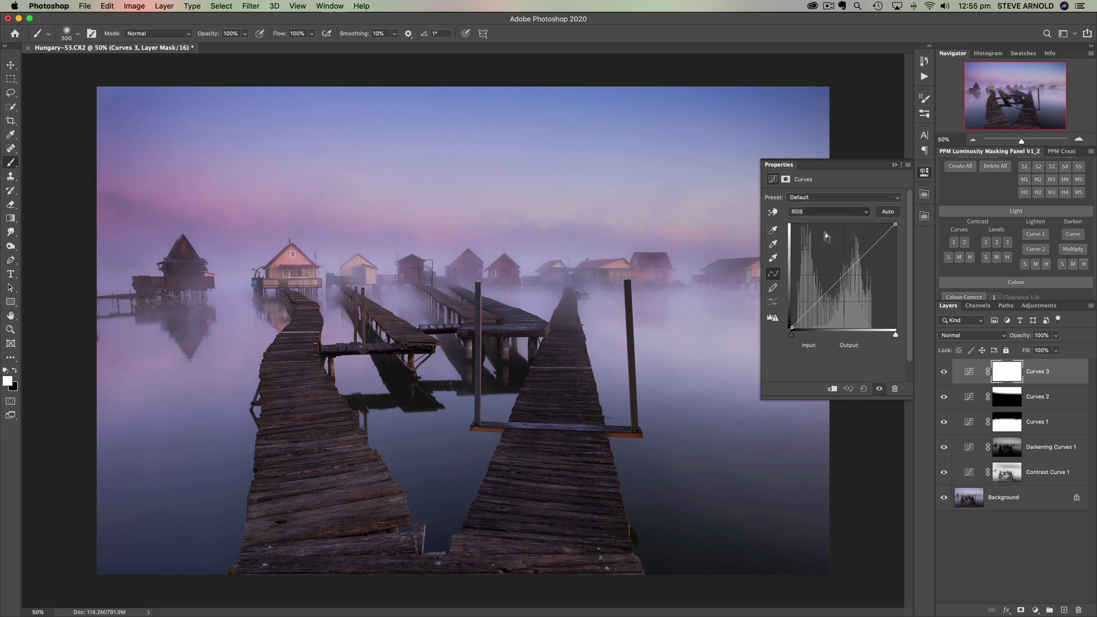
{"action": "left_click", "coordinate": [841, 278]}
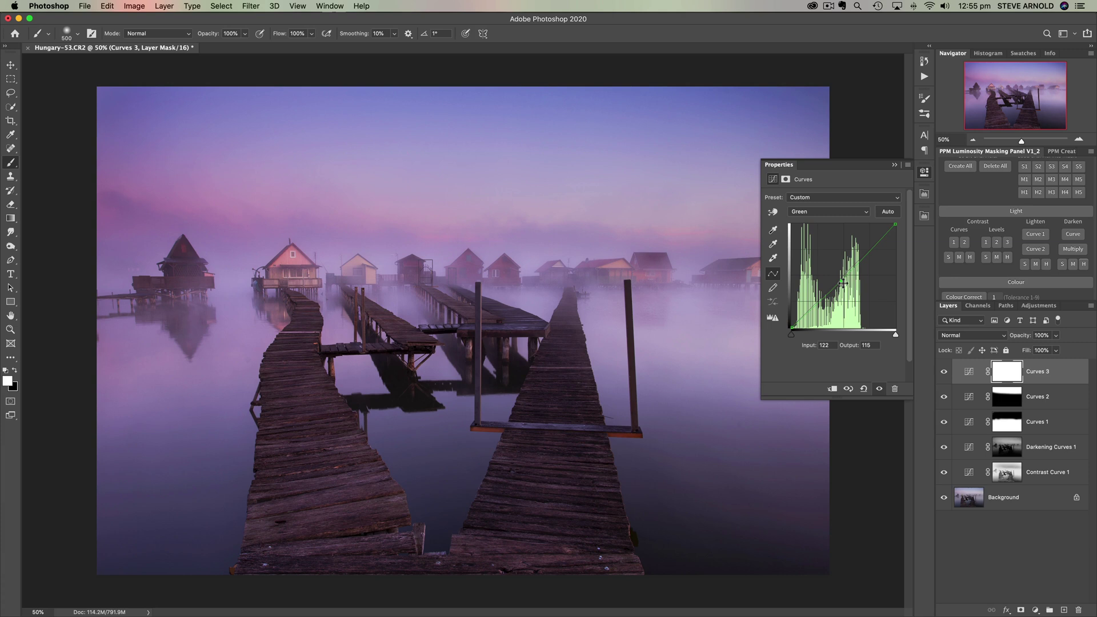
Compare the image with the Curves 3 layer hidden and shown
{"action": "left_click", "coordinate": [944, 372]}
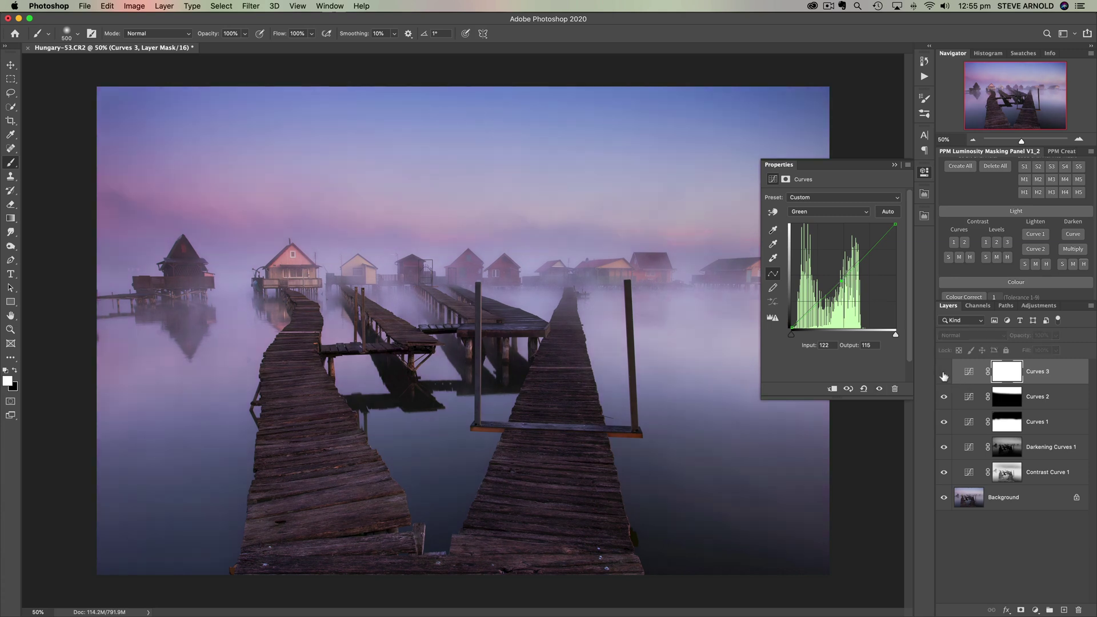
{"action": "left_click", "coordinate": [944, 371]}
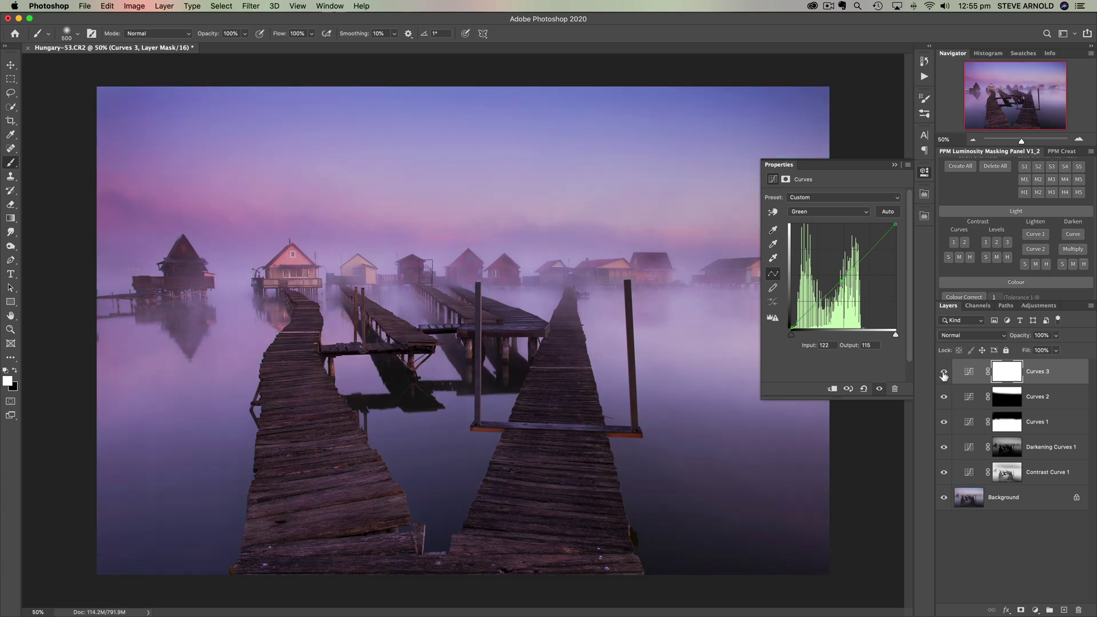
{"action": "left_click", "coordinate": [924, 172]}
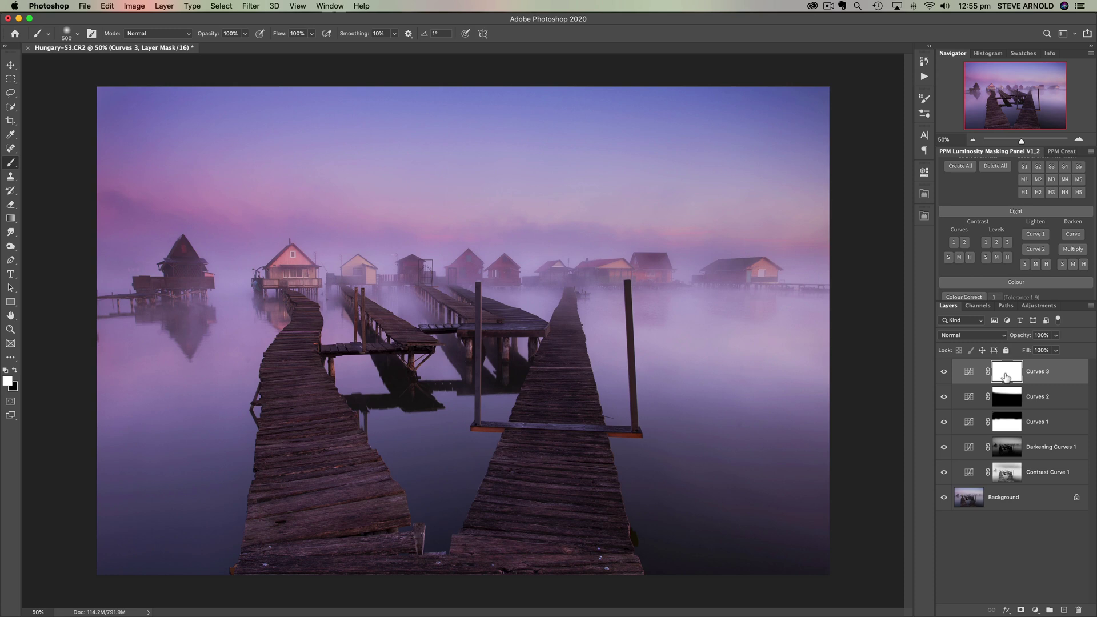
Invert the Curves 3 mask to black and paint white across the sky with a size 700 brush at 51% opacity
{"action": "key", "text": "super+i"}
{"action": "key", "text": "bracketright"}
{"action": "key", "text": "bracketright"}
{"action": "left_click_drag", "start_coordinate": [212, 35], "coordinate": [179, 42]}
{"action": "left_click_drag", "start_coordinate": [736, 218], "coordinate": [820, 196]}
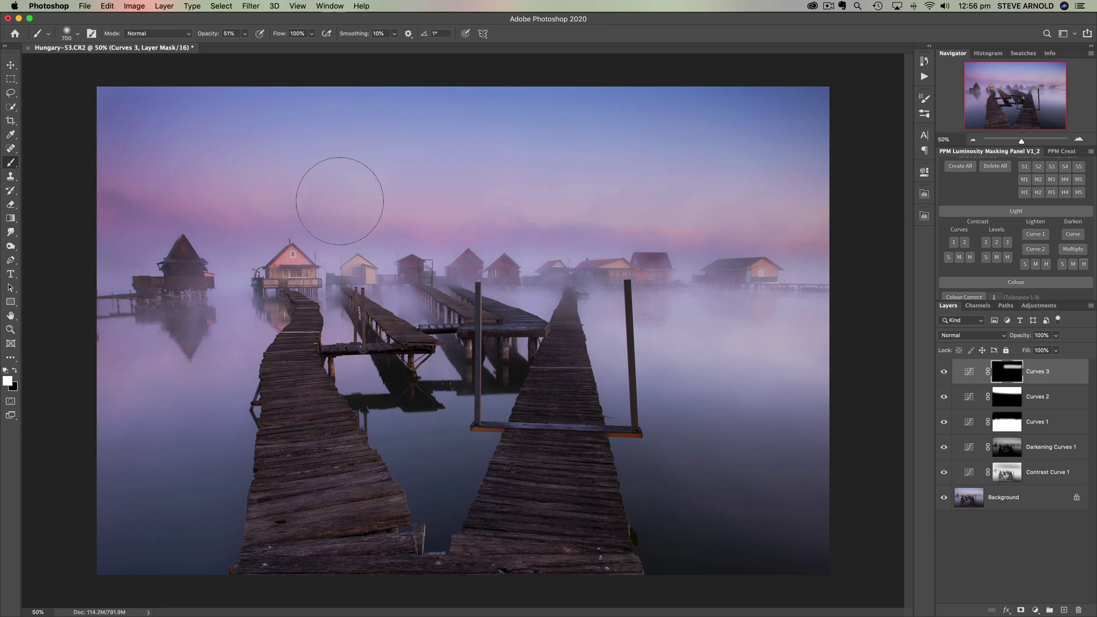
{"action": "mouse_move", "coordinate": [328, 189]}
{"action": "left_mouse_down"}
{"action": "mouse_move", "coordinate": [614, 217]}
{"action": "mouse_move", "coordinate": [843, 216]}
{"action": "left_mouse_up"}
Compare the image with and without Curves 3, and paint the misty water beside the left jetty into its mask
{"action": "left_click", "coordinate": [944, 372]}
{"action": "left_click", "coordinate": [944, 372]}
{"action": "left_click", "coordinate": [944, 373]}
{"action": "left_click", "coordinate": [944, 373]}
{"action": "left_click", "coordinate": [944, 373]}
{"action": "left_click", "coordinate": [944, 373]}
{"action": "left_click_drag", "start_coordinate": [241, 363], "coordinate": [148, 382]}
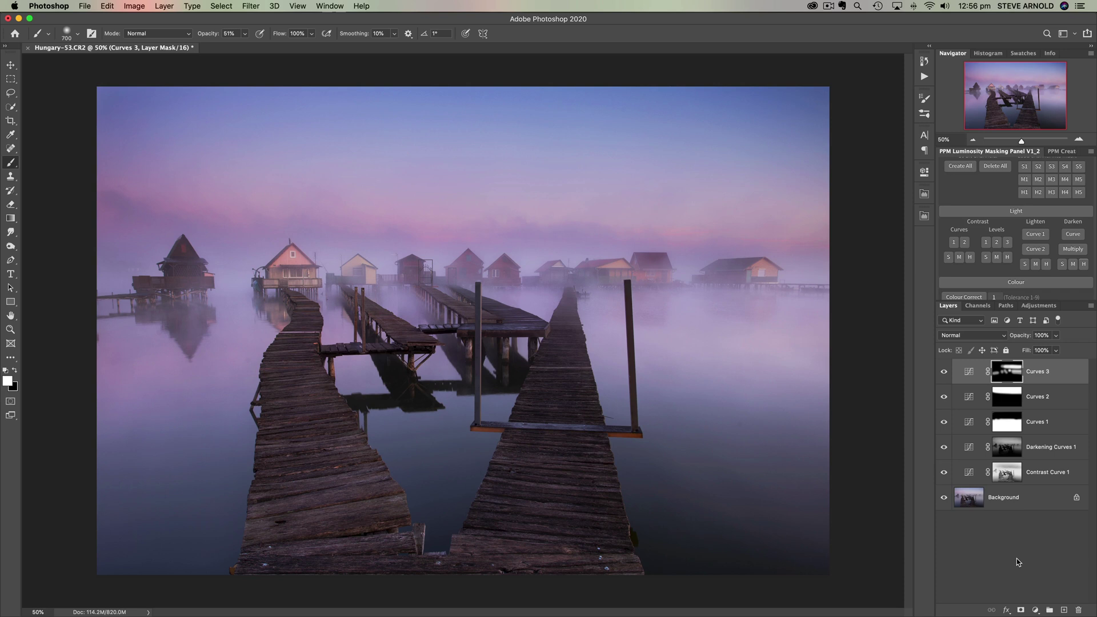
Add a fourth Curves adjustment layer and lower its Green channel midtones to input 127, output 124
{"action": "left_click", "coordinate": [1036, 610]}
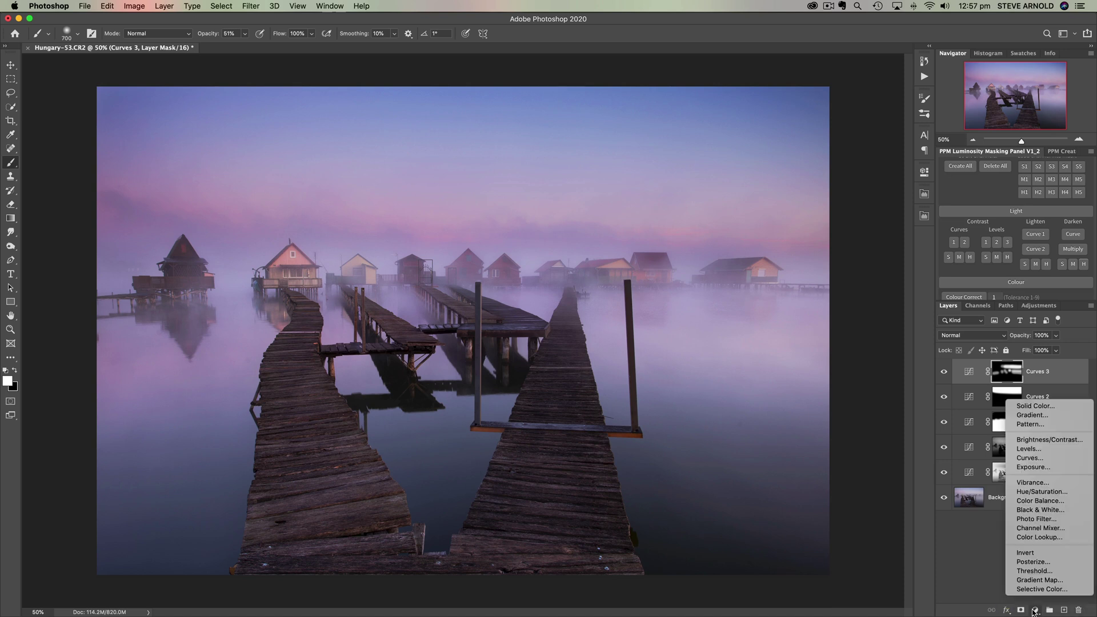
{"action": "left_click", "coordinate": [1047, 460]}
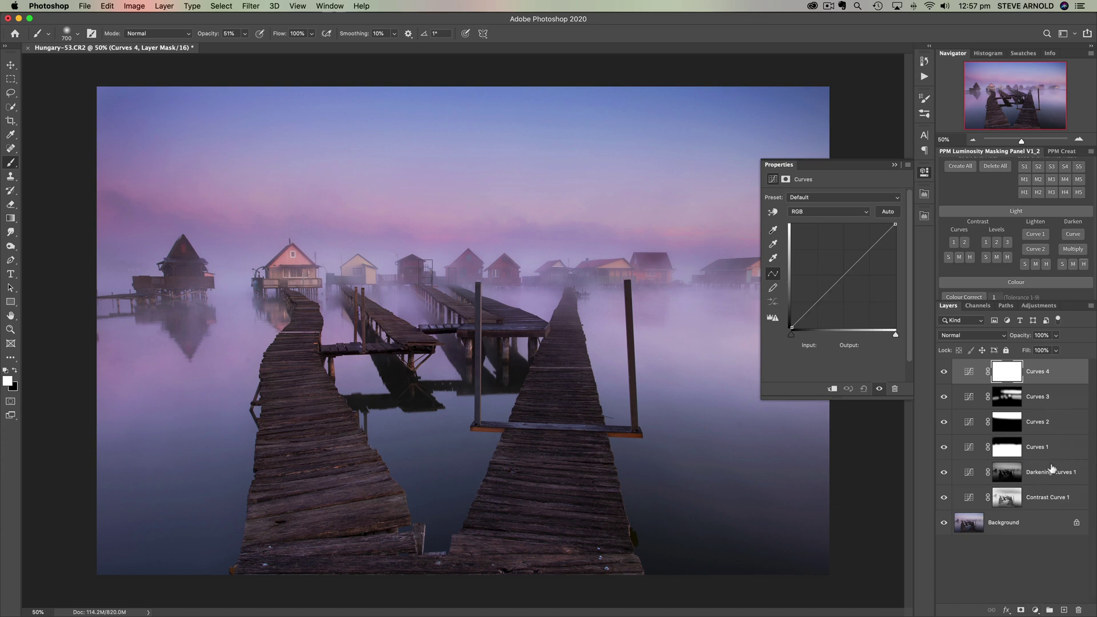
{"action": "left_click", "coordinate": [823, 215]}
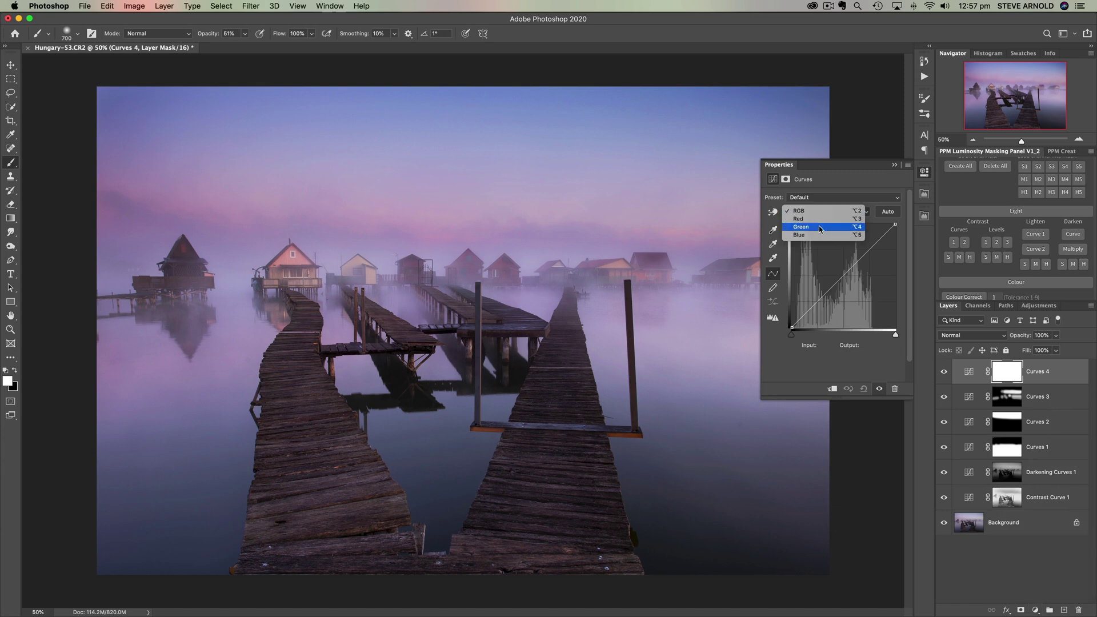
{"action": "left_click", "coordinate": [820, 228]}
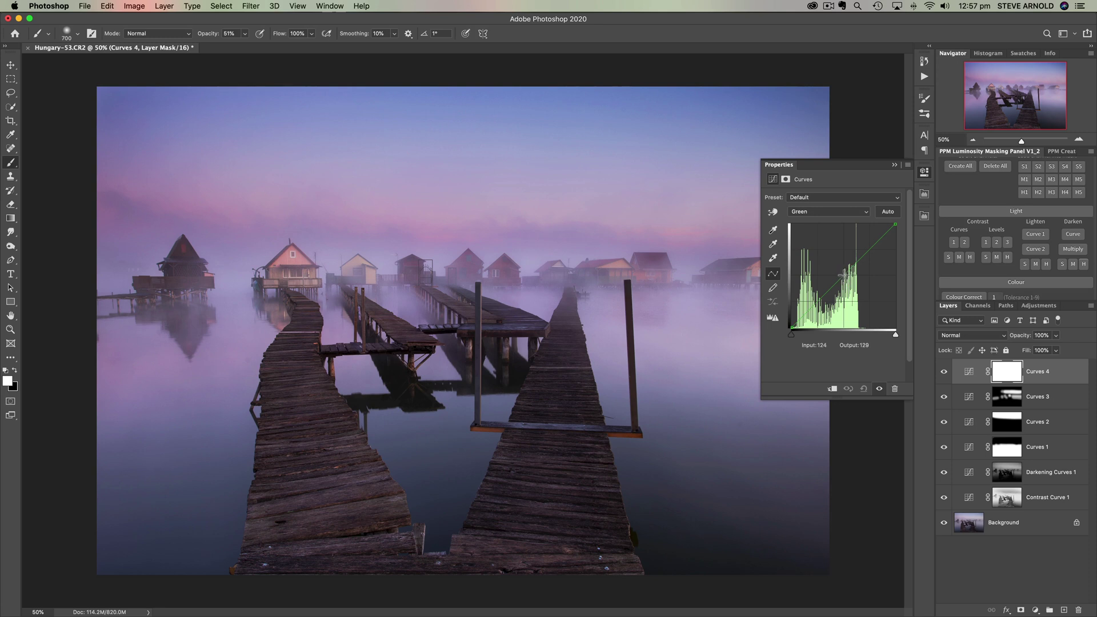
{"action": "left_click", "coordinate": [843, 276]}
Compare the whole image with the Curves 4 layer hidden and shown
{"action": "left_click", "coordinate": [945, 372]}
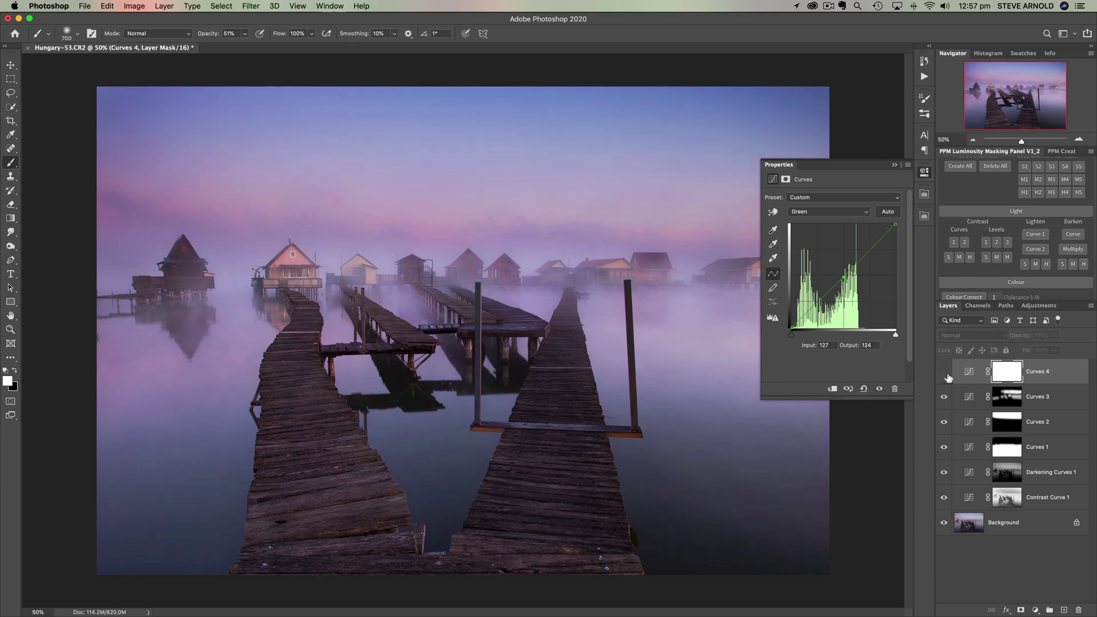
{"action": "left_click", "coordinate": [944, 372]}
{"action": "left_click", "coordinate": [944, 371]}
{"action": "left_click", "coordinate": [944, 371]}
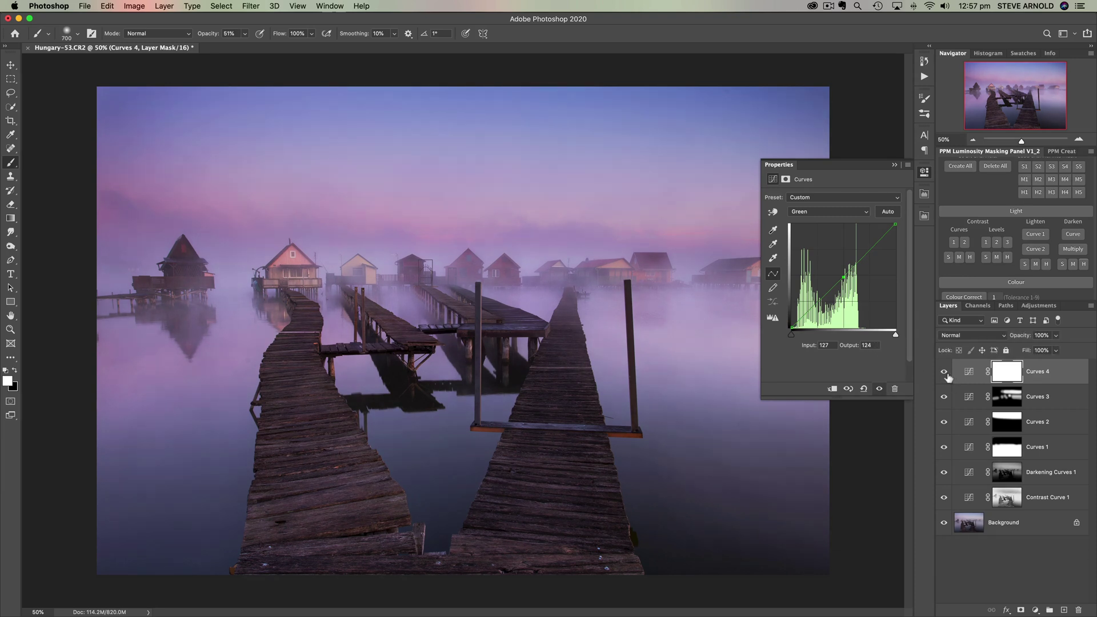
{"action": "left_click", "coordinate": [946, 375]}
{"action": "left_click", "coordinate": [946, 375]}
{"action": "left_click", "coordinate": [946, 375]}
{"action": "left_click", "coordinate": [925, 172]}
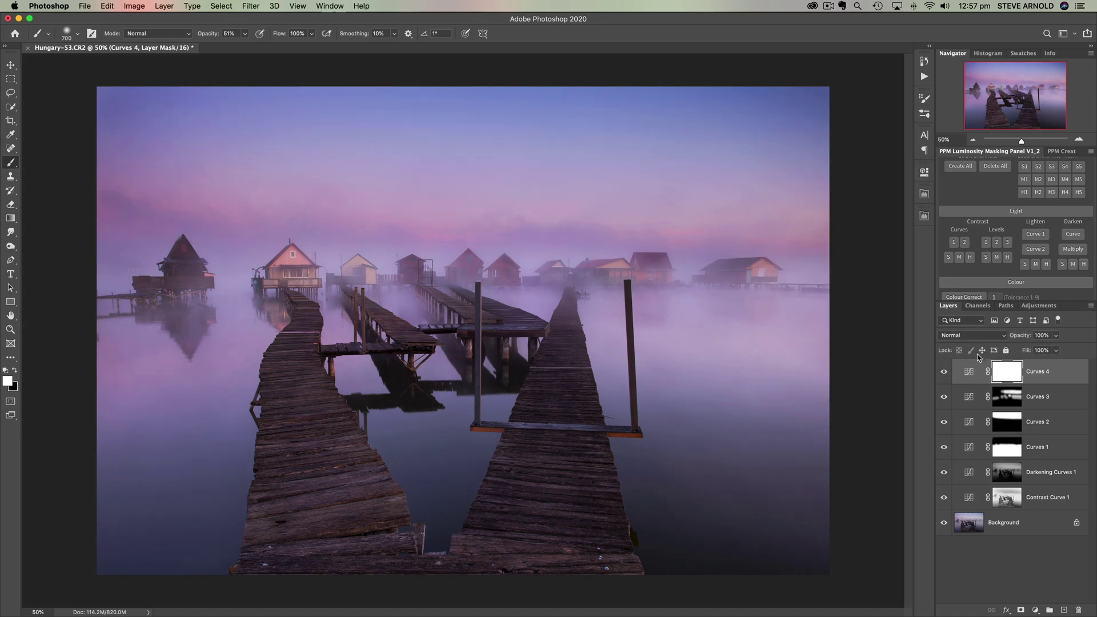
{"action": "left_click", "coordinate": [946, 375]}
{"action": "left_click", "coordinate": [946, 375]}
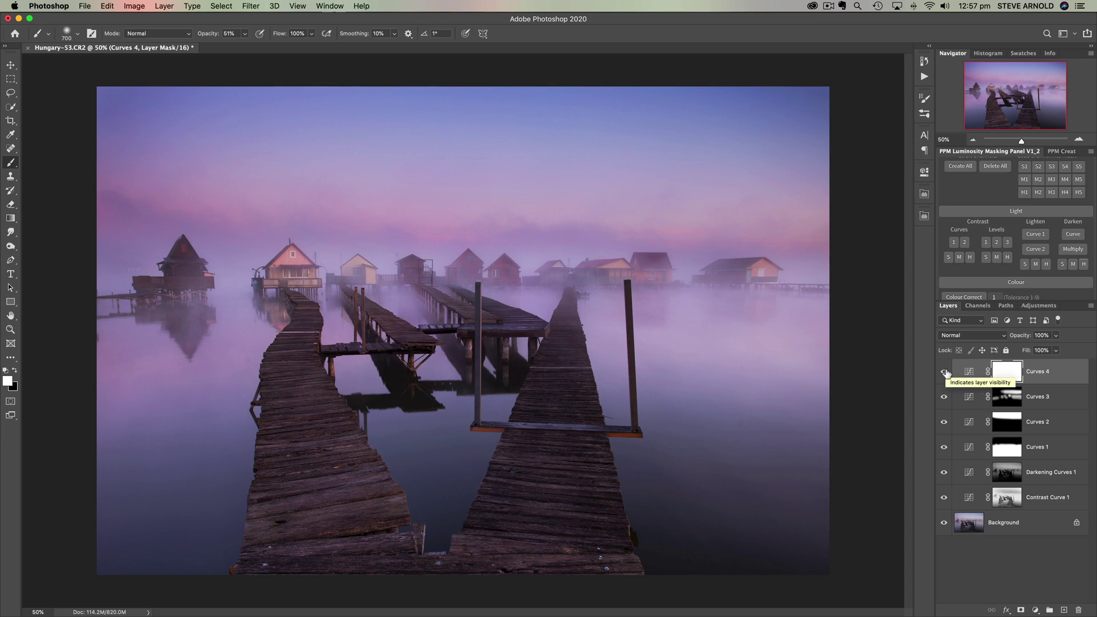
{"action": "mouse_move", "coordinate": [945, 372]}
{"action": "left_mouse_down"}
{"action": "mouse_move", "coordinate": [946, 456]}
{"action": "mouse_move", "coordinate": [945, 374]}
{"action": "left_mouse_up"}
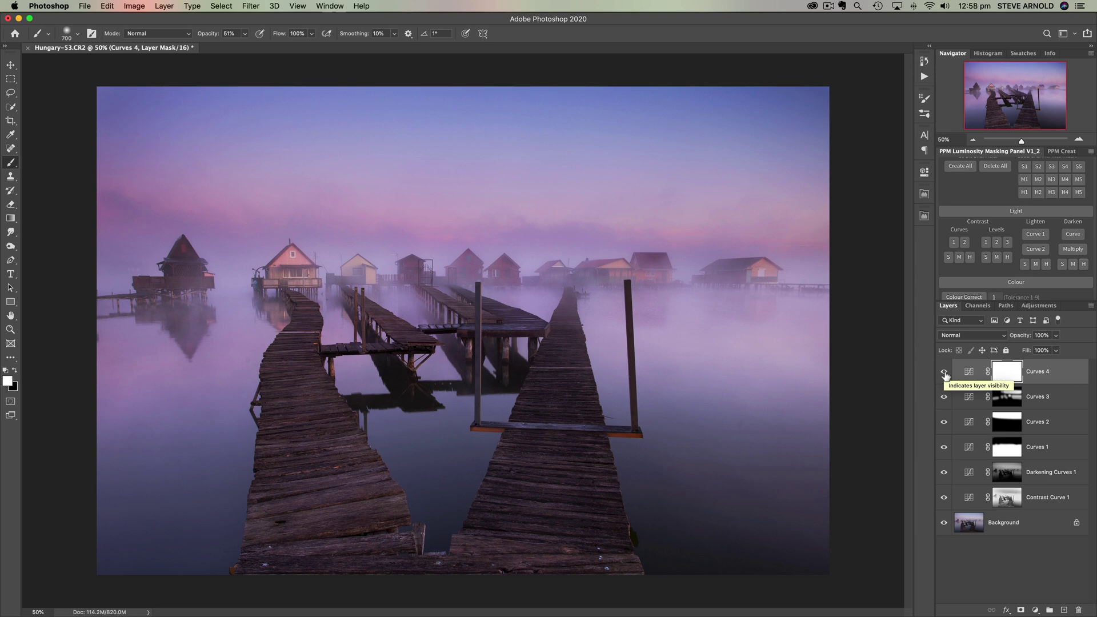
{"action": "mouse_move", "coordinate": [944, 374]}
{"action": "left_mouse_down"}
{"action": "mouse_move", "coordinate": [945, 496]}
{"action": "mouse_move", "coordinate": [944, 371]}
{"action": "left_mouse_up"}
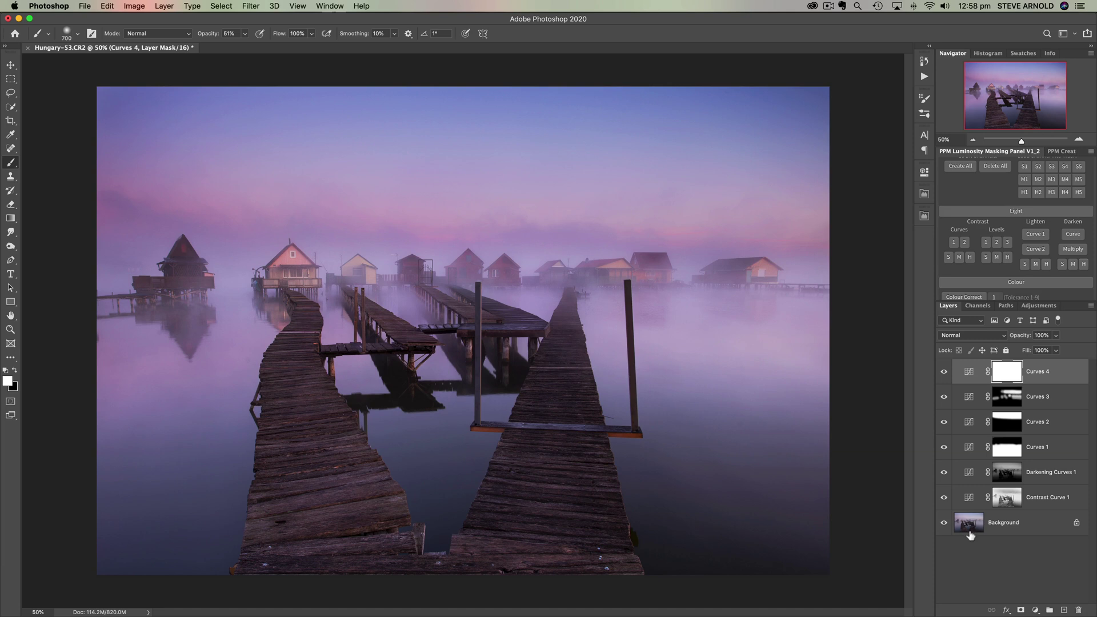
Add a fifth Curves adjustment layer, lowering the RGB midtones at input 122 to output about 109 and raising the black point to output 8
{"action": "left_click", "coordinate": [1035, 609]}
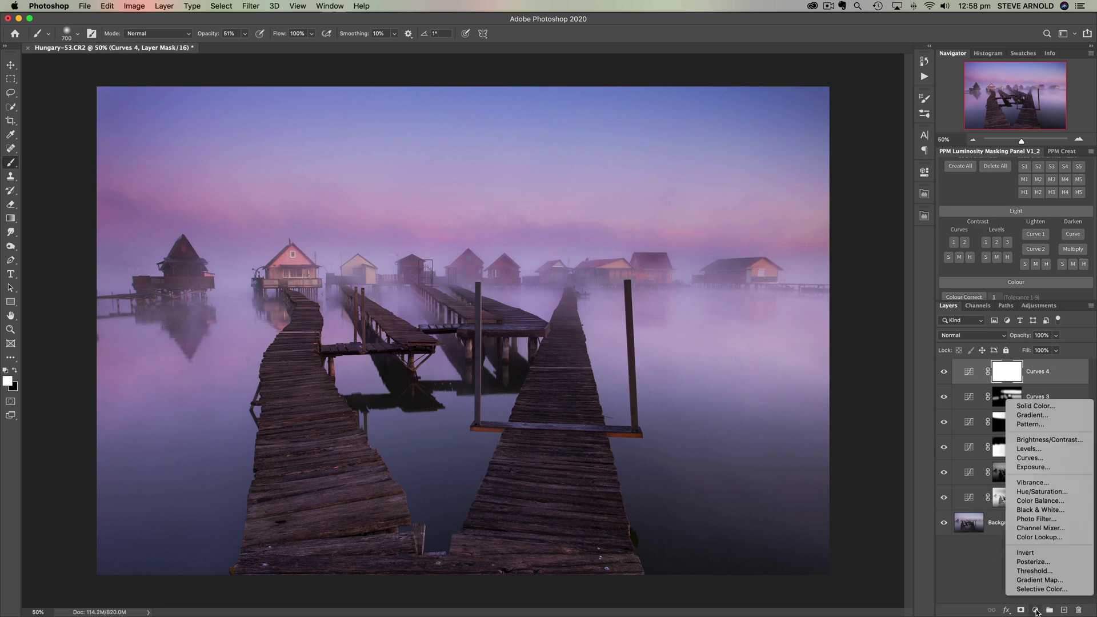
{"action": "left_click", "coordinate": [1054, 461]}
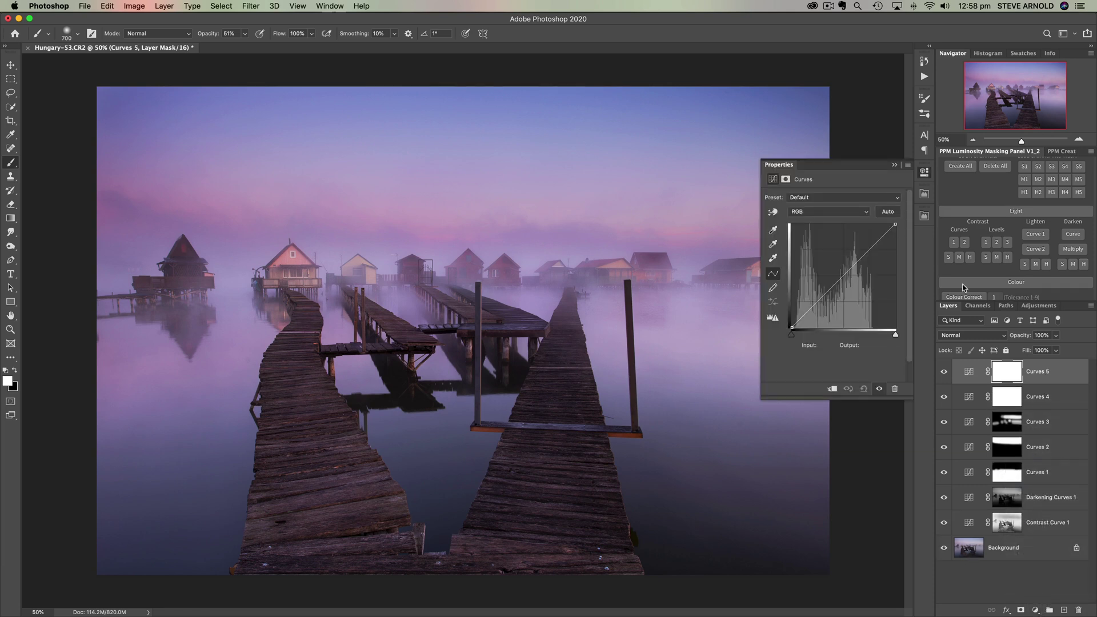
{"action": "left_click_drag", "start_coordinate": [840, 281], "coordinate": [841, 284]}
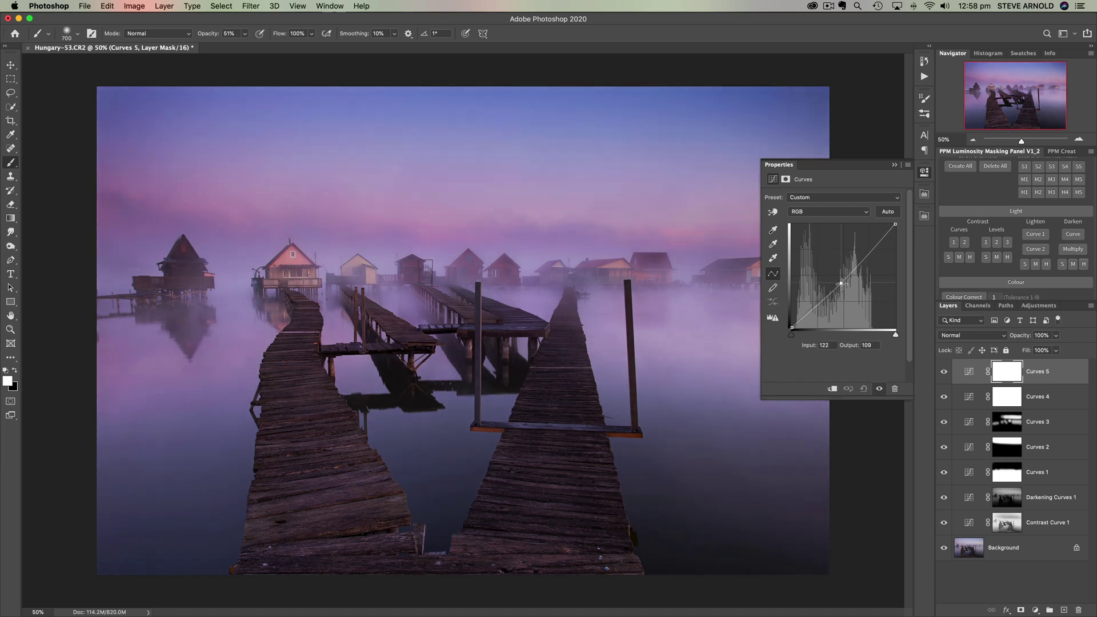
{"action": "left_click", "coordinate": [792, 329]}
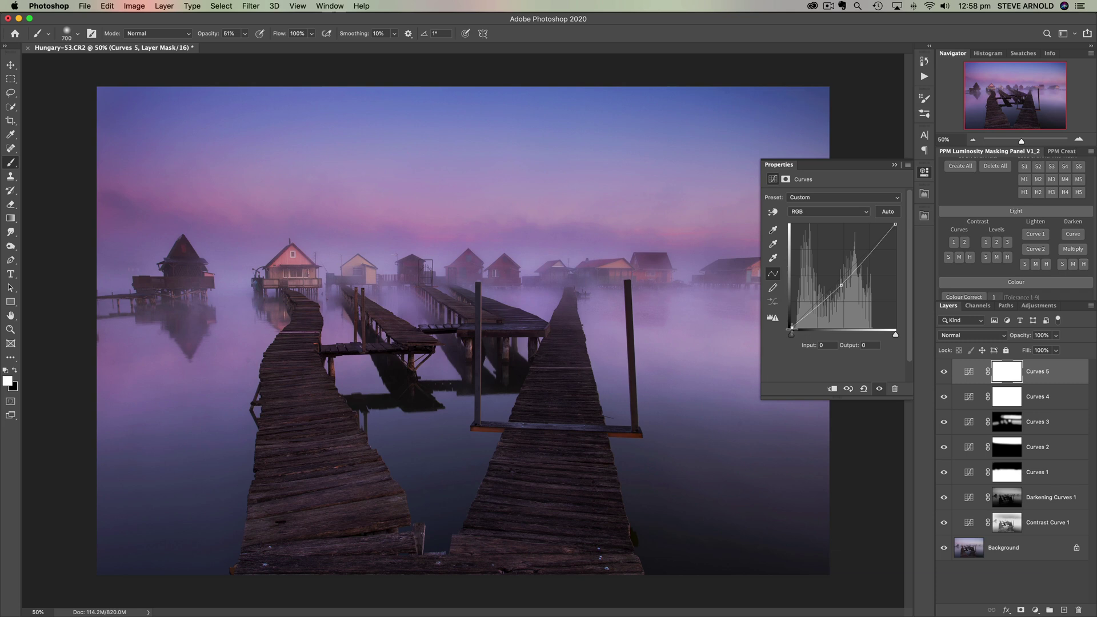
{"action": "left_click_drag", "start_coordinate": [791, 327], "coordinate": [791, 324]}
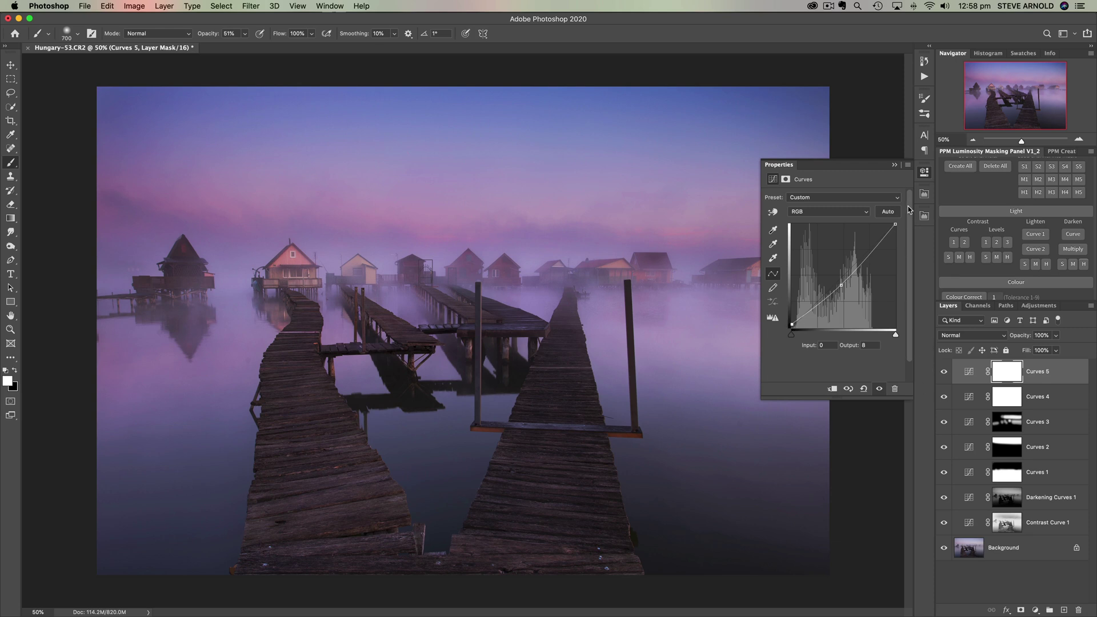
{"action": "left_click", "coordinate": [924, 173]}
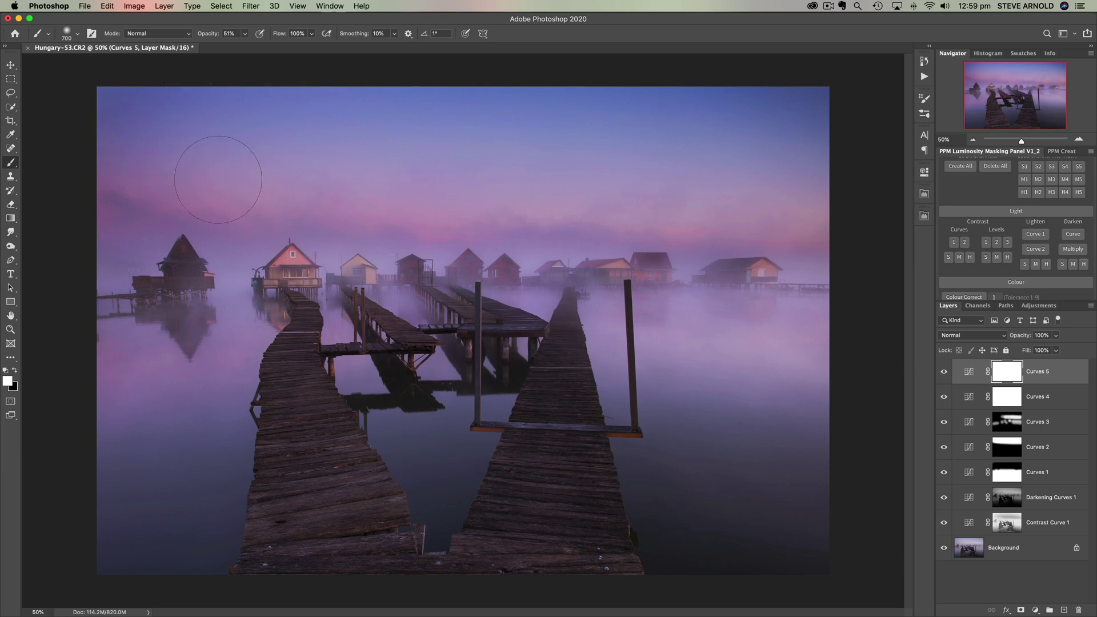
Lasso a loose area around the central houses and jetties, invert the Curves 5 mask inside it to black, and deselect
{"action": "left_click", "coordinate": [10, 93]}
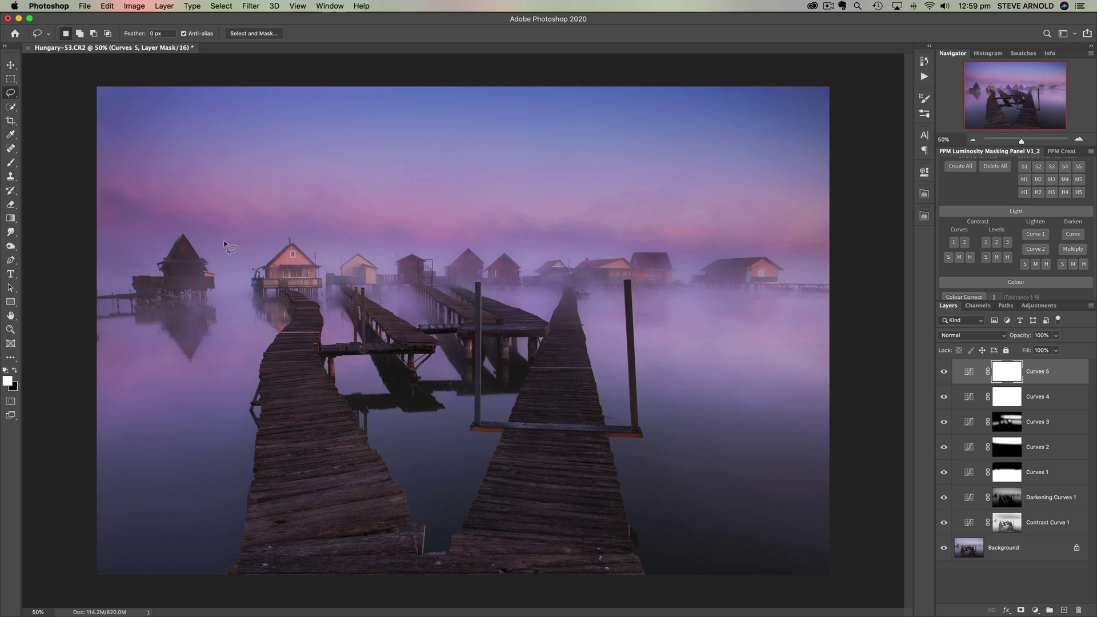
{"action": "mouse_move", "coordinate": [226, 212]}
{"action": "left_mouse_down"}
{"action": "mouse_move", "coordinate": [661, 210]}
{"action": "mouse_move", "coordinate": [723, 250]}
{"action": "mouse_move", "coordinate": [725, 335]}
{"action": "mouse_move", "coordinate": [685, 418]}
{"action": "mouse_move", "coordinate": [565, 552]}
{"action": "mouse_move", "coordinate": [511, 579]}
{"action": "mouse_move", "coordinate": [436, 588]}
{"action": "mouse_move", "coordinate": [351, 578]}
{"action": "mouse_move", "coordinate": [278, 547]}
{"action": "mouse_move", "coordinate": [238, 482]}
{"action": "mouse_move", "coordinate": [223, 426]}
{"action": "left_mouse_up"}
{"action": "left_click", "coordinate": [373, 417]}
{"action": "mouse_move", "coordinate": [226, 180]}
{"action": "left_mouse_down"}
{"action": "mouse_move", "coordinate": [492, 179]}
{"action": "mouse_move", "coordinate": [597, 186]}
{"action": "mouse_move", "coordinate": [691, 216]}
{"action": "mouse_move", "coordinate": [722, 273]}
{"action": "mouse_move", "coordinate": [735, 331]}
{"action": "mouse_move", "coordinate": [729, 435]}
{"action": "mouse_move", "coordinate": [710, 490]}
{"action": "mouse_move", "coordinate": [650, 583]}
{"action": "mouse_move", "coordinate": [466, 593]}
{"action": "mouse_move", "coordinate": [231, 578]}
{"action": "mouse_move", "coordinate": [196, 417]}
{"action": "mouse_move", "coordinate": [206, 376]}
{"action": "mouse_move", "coordinate": [225, 377]}
{"action": "mouse_move", "coordinate": [196, 391]}
{"action": "mouse_move", "coordinate": [174, 348]}
{"action": "mouse_move", "coordinate": [162, 253]}
{"action": "mouse_move", "coordinate": [170, 218]}
{"action": "left_mouse_up"}
{"action": "left_click_drag", "start_coordinate": [200, 184], "coordinate": [223, 180]}
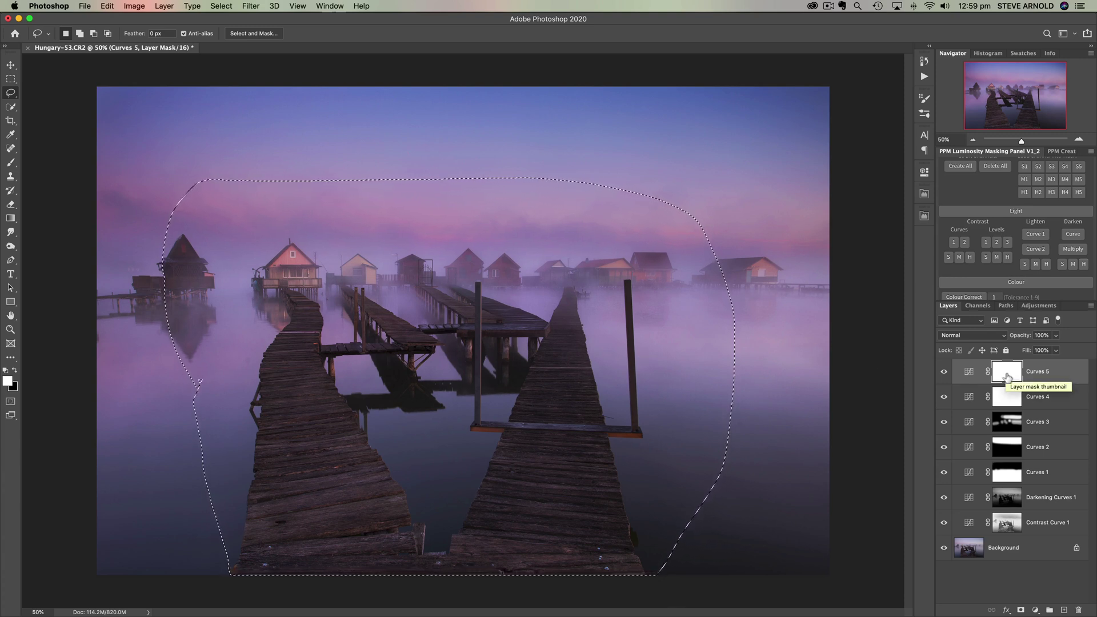
{"action": "key", "text": "super+i"}
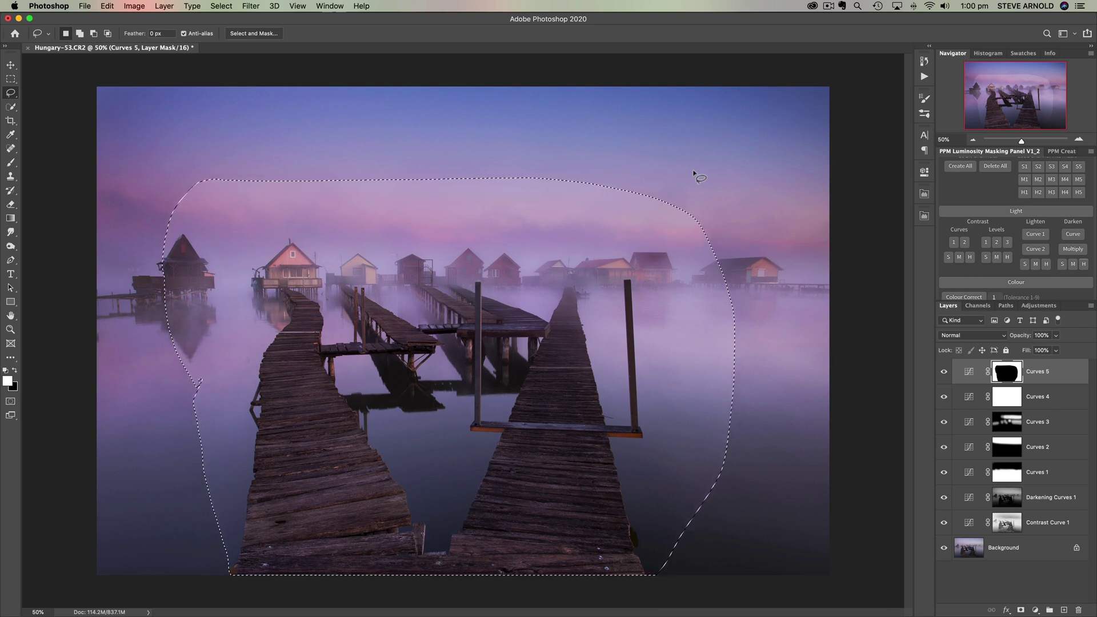
{"action": "key", "text": "super+d"}
Feather the Curves 5 layer mask by 183.3 px to soften the edge of the darkened border
{"action": "double_click", "coordinate": [1007, 373]}
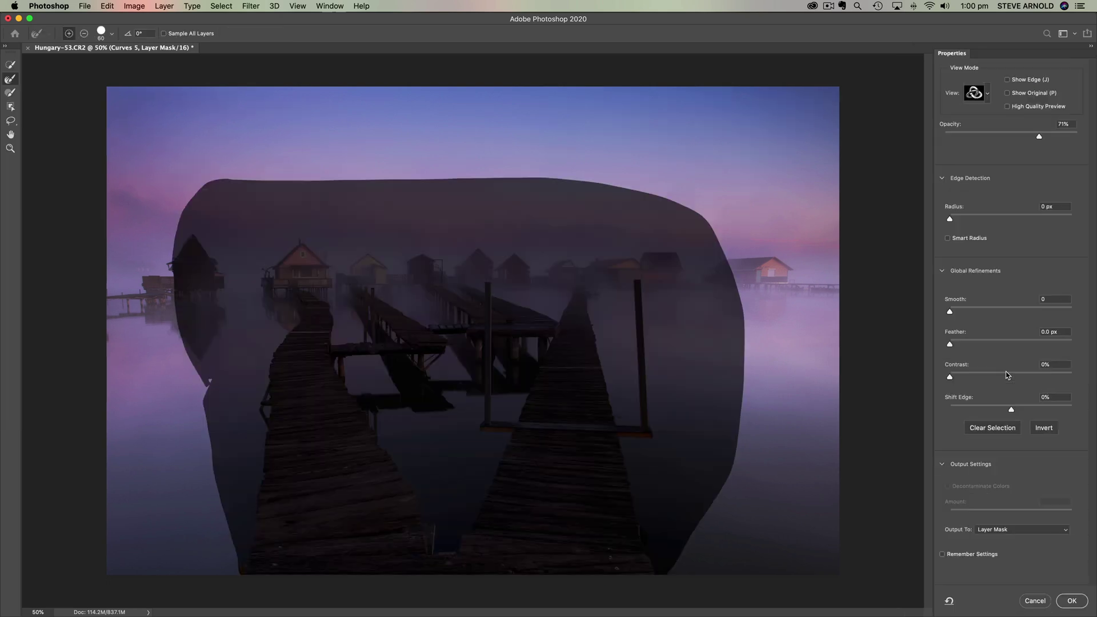
{"action": "left_click", "coordinate": [1035, 601]}
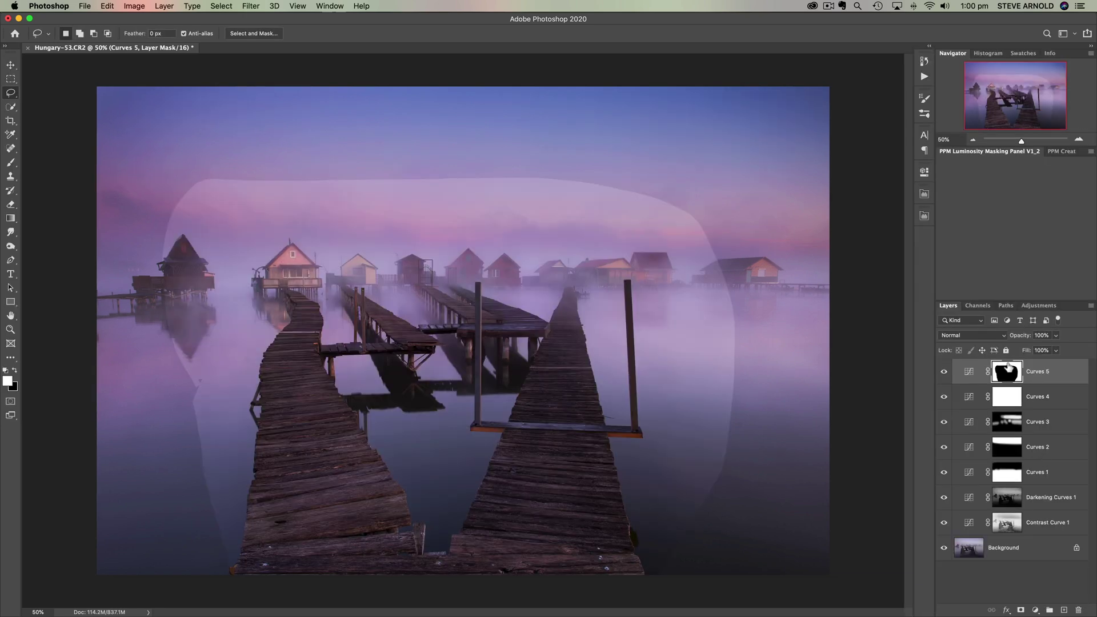
{"action": "double_click", "coordinate": [968, 375]}
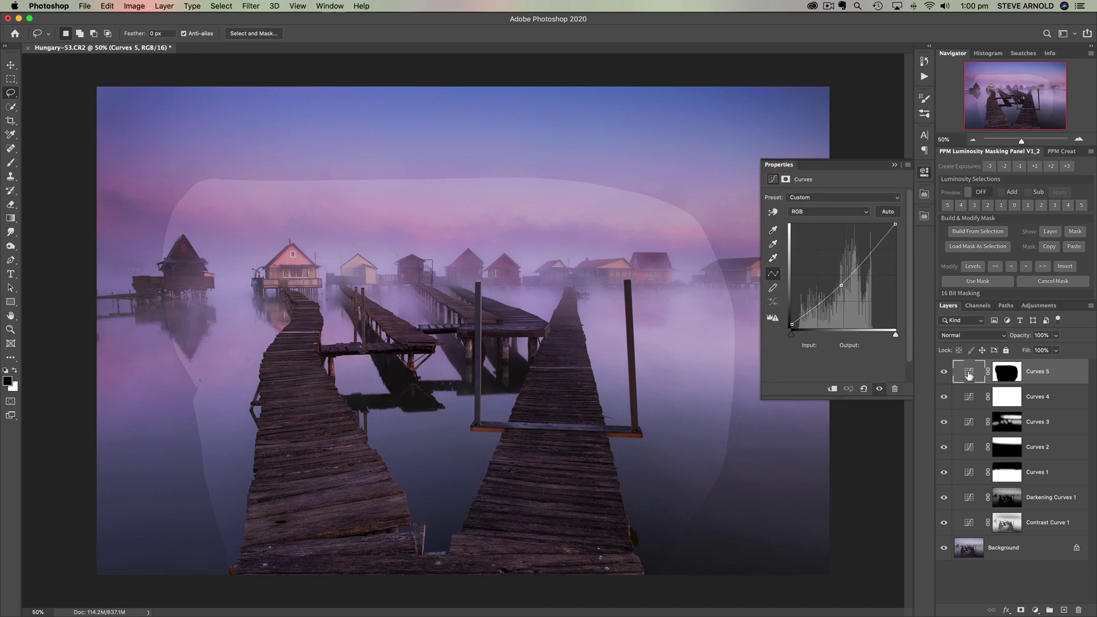
{"action": "left_click", "coordinate": [1006, 373]}
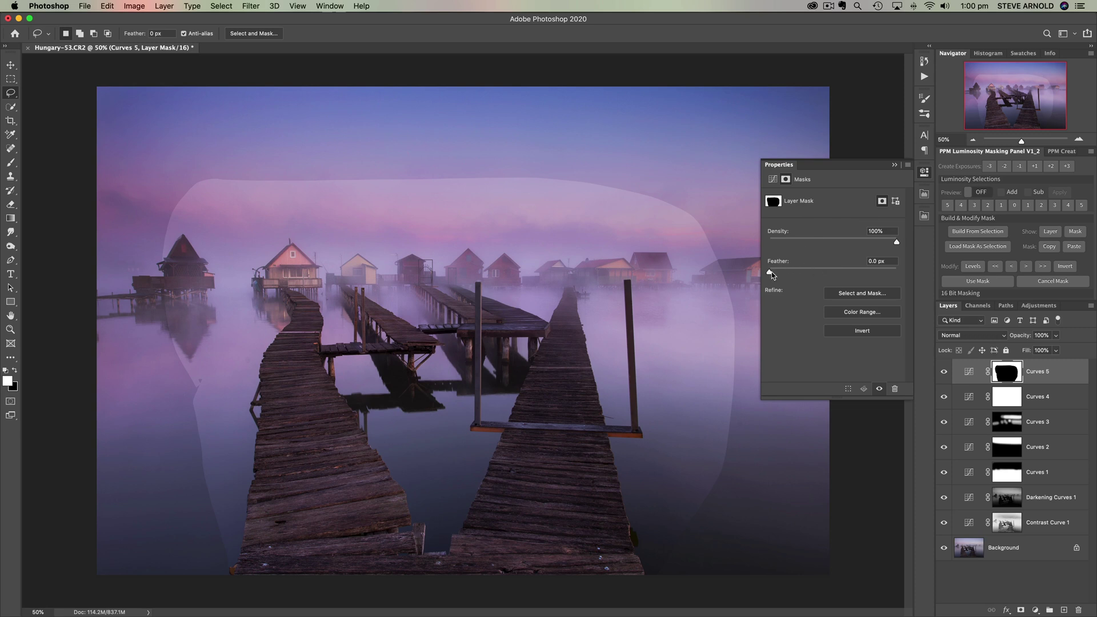
{"action": "left_click_drag", "start_coordinate": [771, 275], "coordinate": [806, 273]}
{"action": "left_click_drag", "start_coordinate": [807, 274], "coordinate": [837, 275]}
{"action": "left_click_drag", "start_coordinate": [838, 274], "coordinate": [870, 275]}
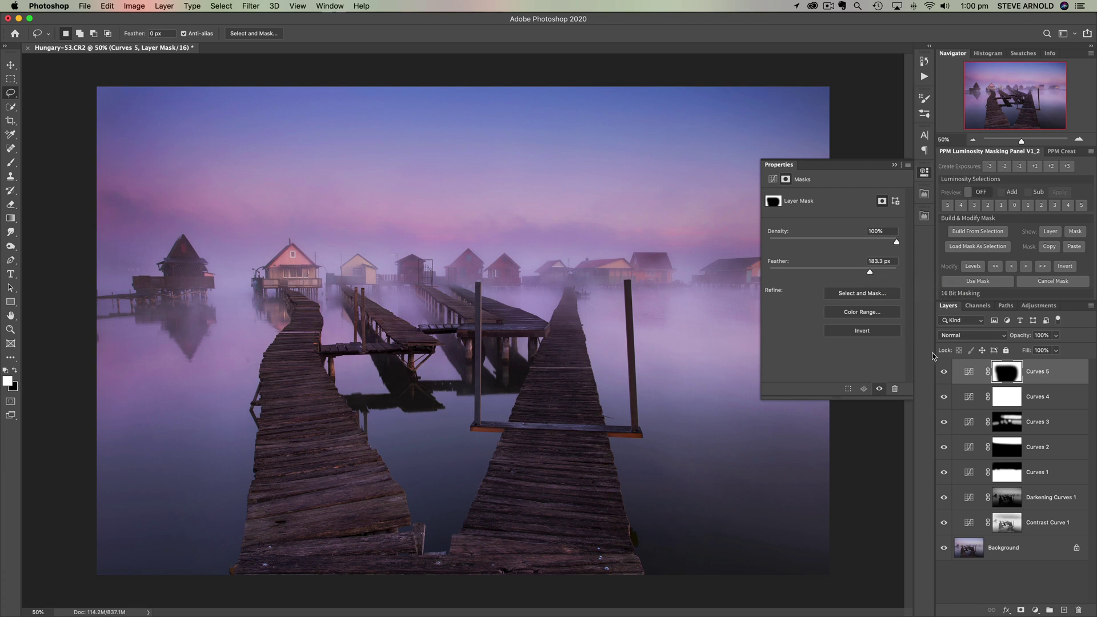
Compare the image with the Curves 5 vignette layer hidden and shown
{"action": "left_click", "coordinate": [944, 373]}
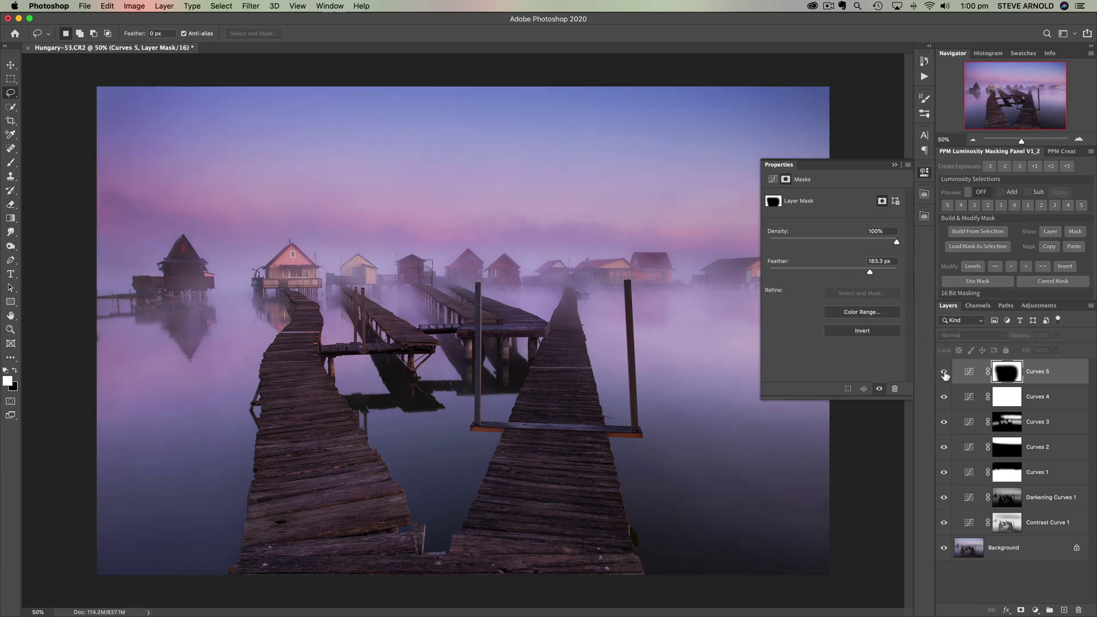
{"action": "left_click", "coordinate": [944, 372]}
{"action": "left_click", "coordinate": [945, 373]}
{"action": "left_click", "coordinate": [944, 373]}
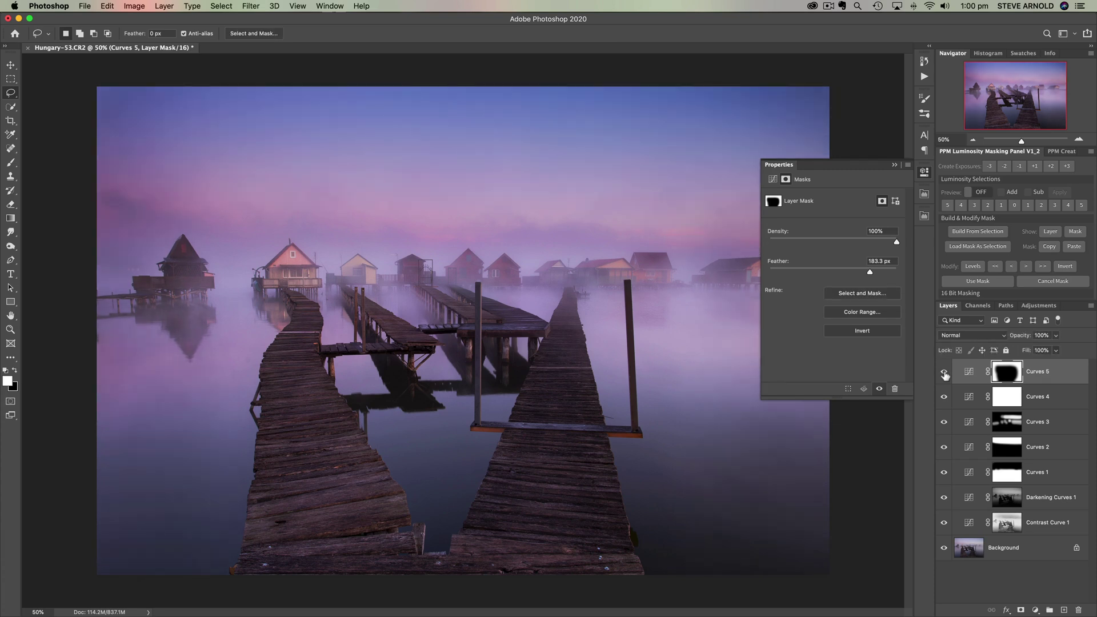
{"action": "left_click", "coordinate": [945, 372]}
{"action": "left_click", "coordinate": [944, 373]}
{"action": "left_click", "coordinate": [944, 372]}
{"action": "left_click", "coordinate": [945, 373]}
{"action": "left_click", "coordinate": [921, 176]}
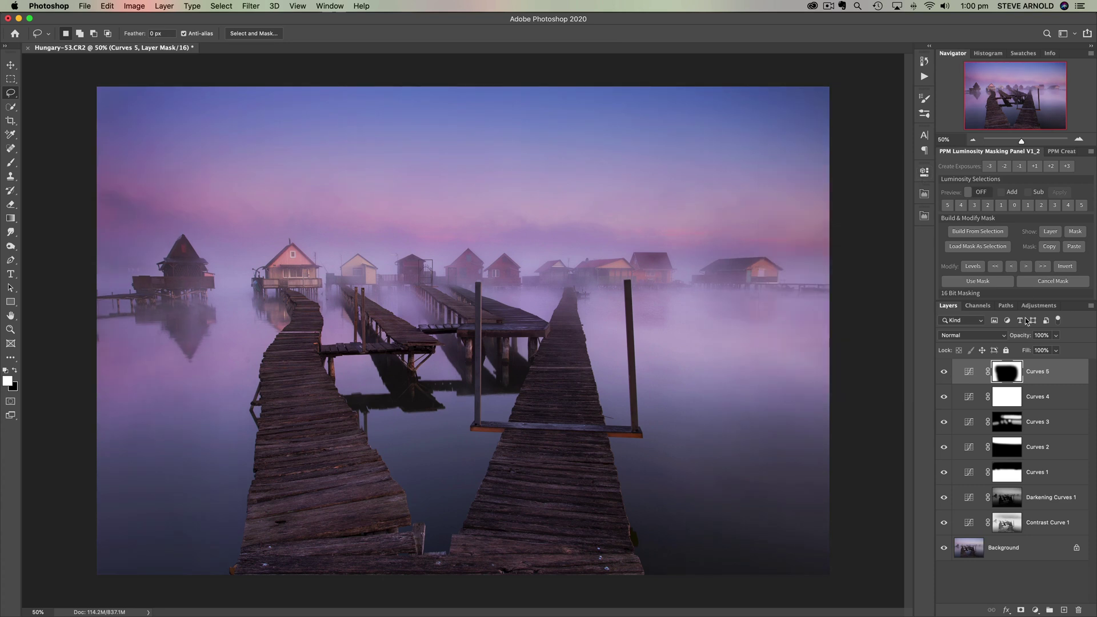
{"action": "left_click", "coordinate": [944, 373]}
{"action": "left_click", "coordinate": [944, 372]}
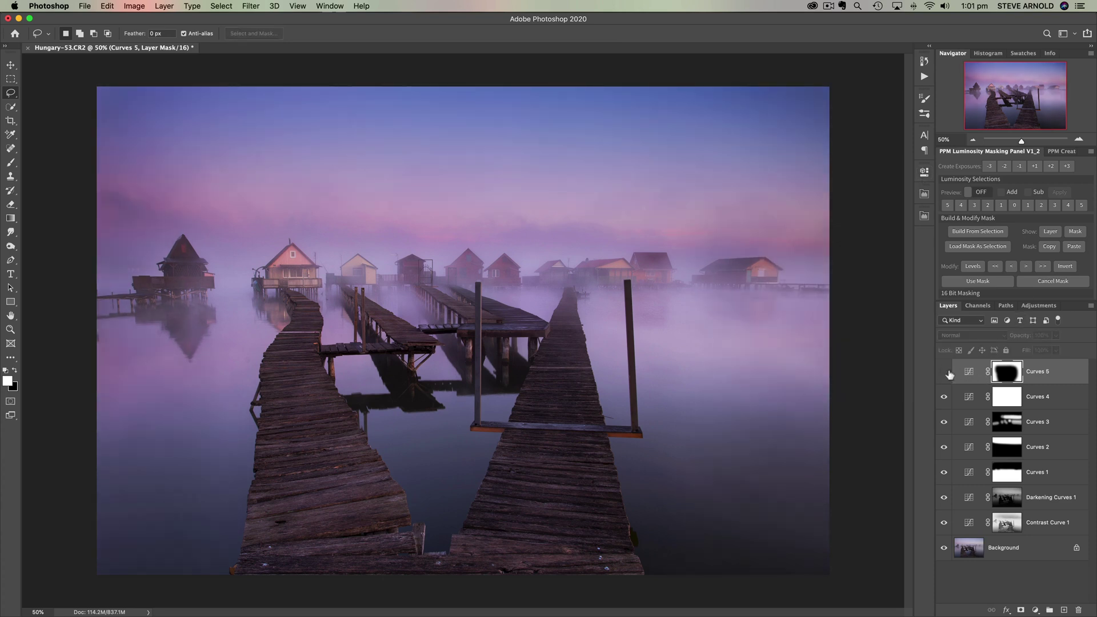
{"action": "left_click", "coordinate": [946, 372]}
{"action": "left_click", "coordinate": [946, 373]}
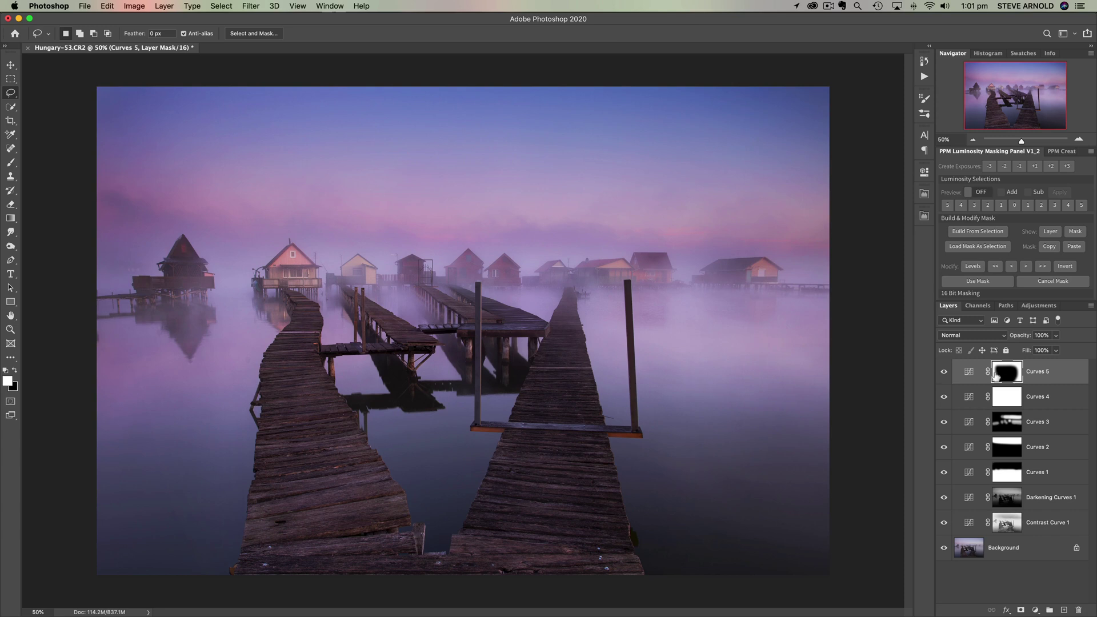
Increase the feather of the Curves 5 layer mask to 421.1 px for a softer vignette edge
{"action": "left_click", "coordinate": [969, 372]}
{"action": "double_click", "coordinate": [969, 373]}
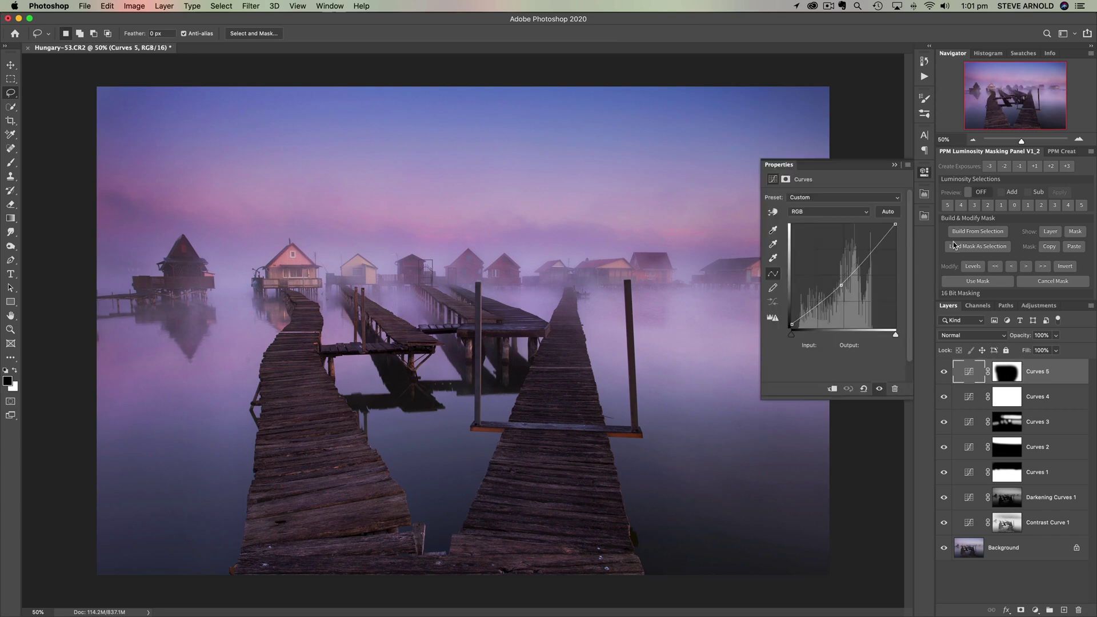
{"action": "left_click", "coordinate": [786, 180]}
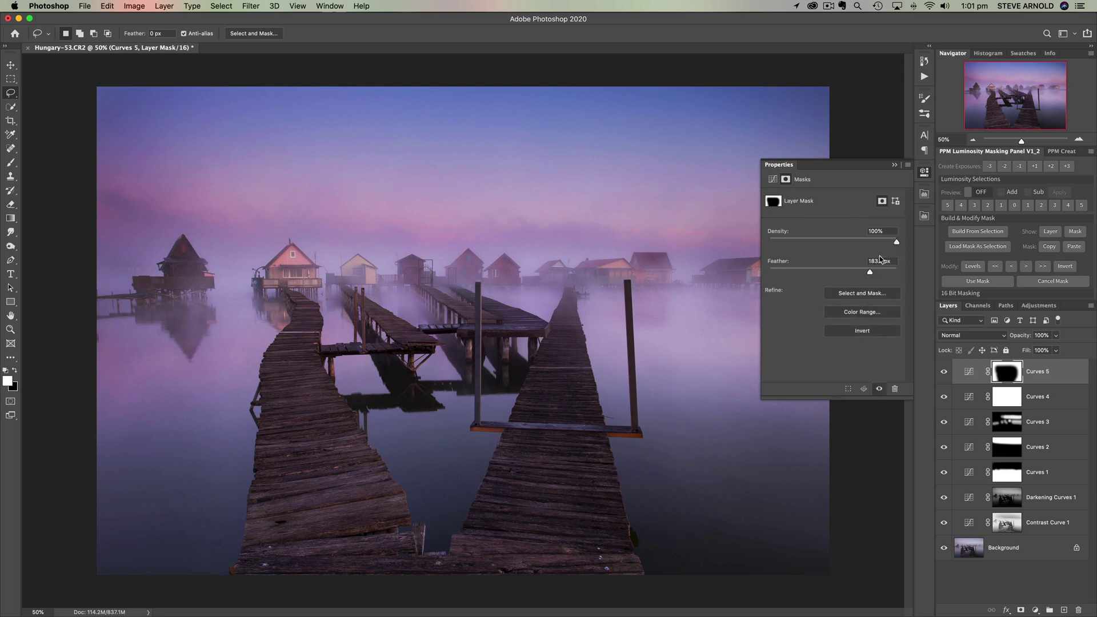
{"action": "left_click_drag", "start_coordinate": [871, 272], "coordinate": [880, 274]}
Compare the image with the softened Curves 5 vignette hidden and shown
{"action": "left_click", "coordinate": [944, 372]}
{"action": "left_click", "coordinate": [944, 372]}
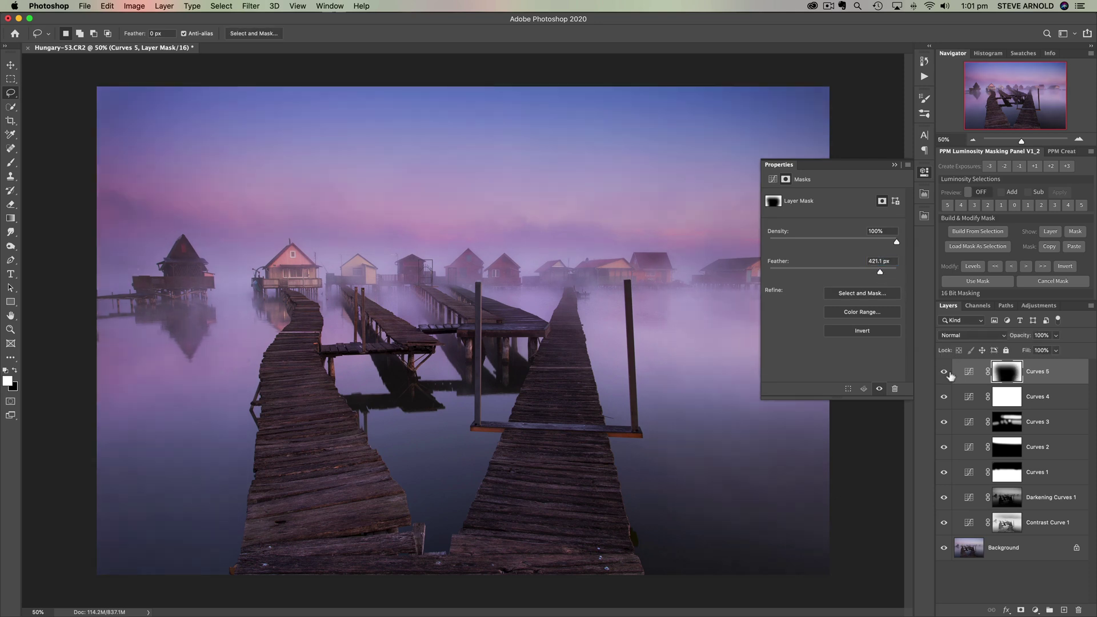
{"action": "left_click", "coordinate": [943, 372]}
{"action": "left_click", "coordinate": [948, 374]}
{"action": "left_click", "coordinate": [945, 374]}
{"action": "left_click", "coordinate": [946, 375]}
{"action": "left_click", "coordinate": [924, 171]}
{"action": "left_click", "coordinate": [946, 374]}
{"action": "left_click", "coordinate": [946, 375]}
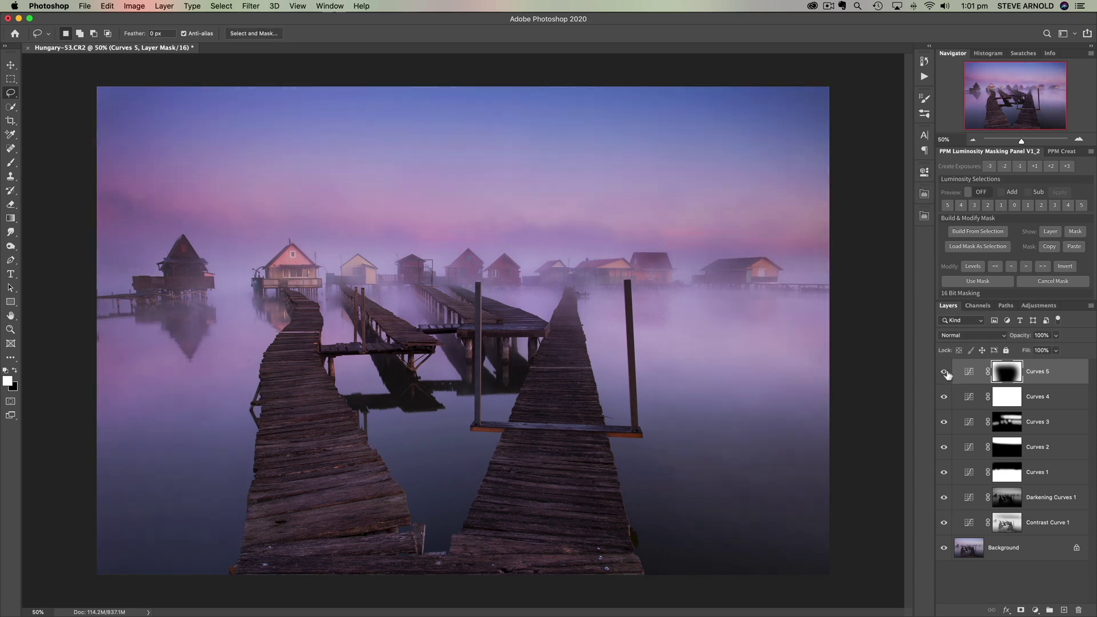
{"action": "left_click", "coordinate": [945, 374]}
{"action": "left_click", "coordinate": [946, 373]}
{"action": "left_click", "coordinate": [946, 374]}
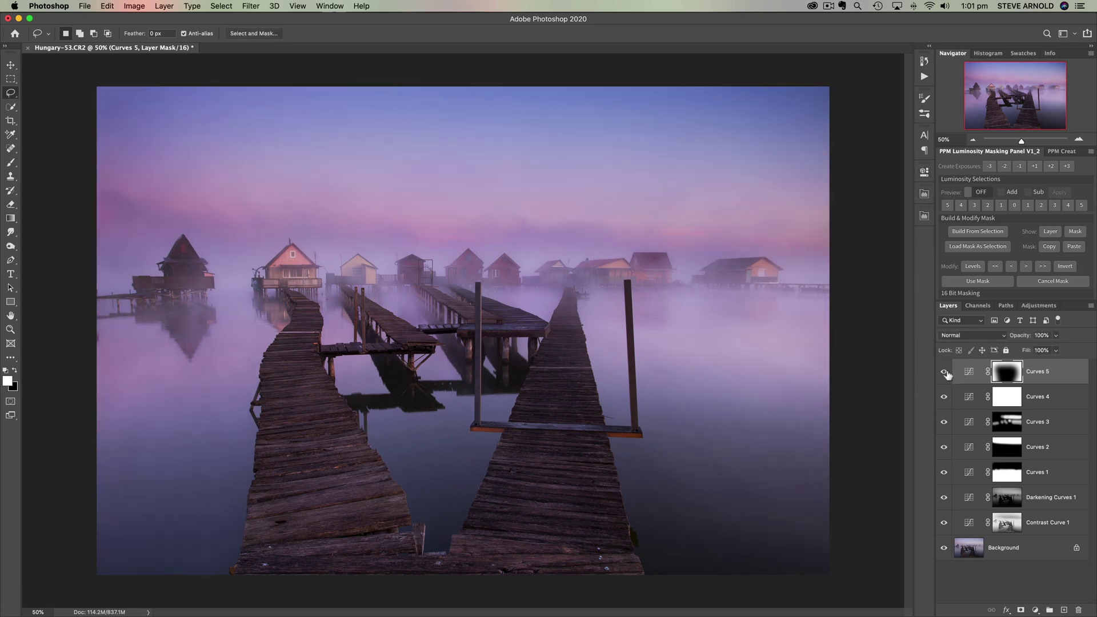
{"action": "left_click", "coordinate": [946, 373]}
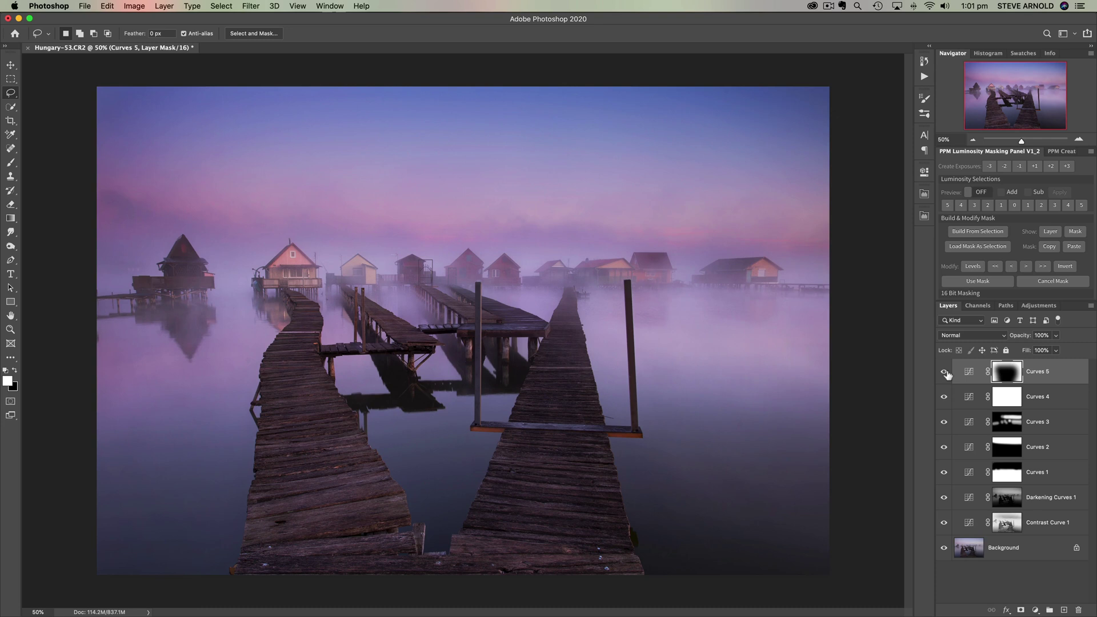
{"action": "left_click", "coordinate": [946, 374]}
{"action": "left_click", "coordinate": [946, 374]}
{"action": "left_click", "coordinate": [946, 374]}
{"action": "left_click", "coordinate": [945, 373]}
Check the image histogram, then add a sixth Curves adjustment layer with its RGB white point moved in to input 197
{"action": "left_click", "coordinate": [988, 53]}
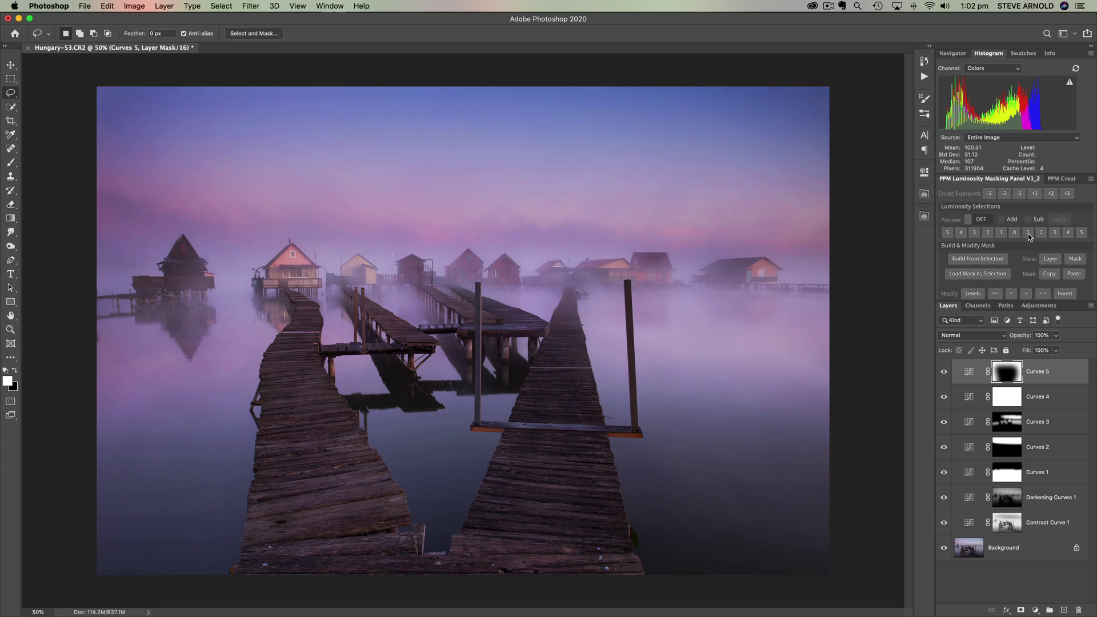
{"action": "left_click", "coordinate": [951, 54]}
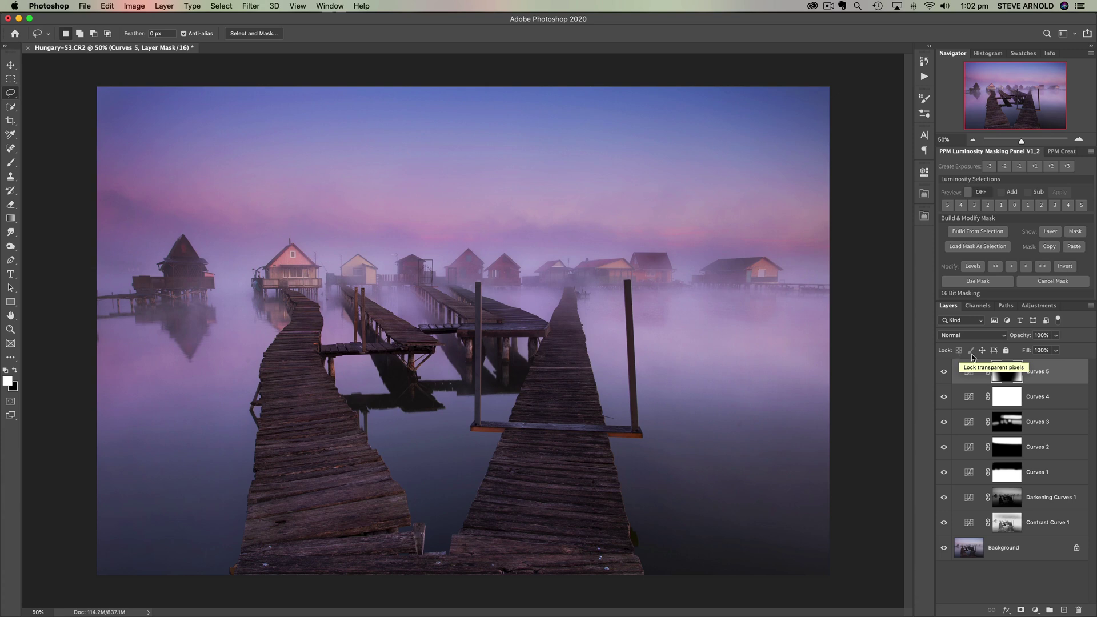
{"action": "left_click", "coordinate": [1034, 610]}
{"action": "left_click", "coordinate": [1047, 462]}
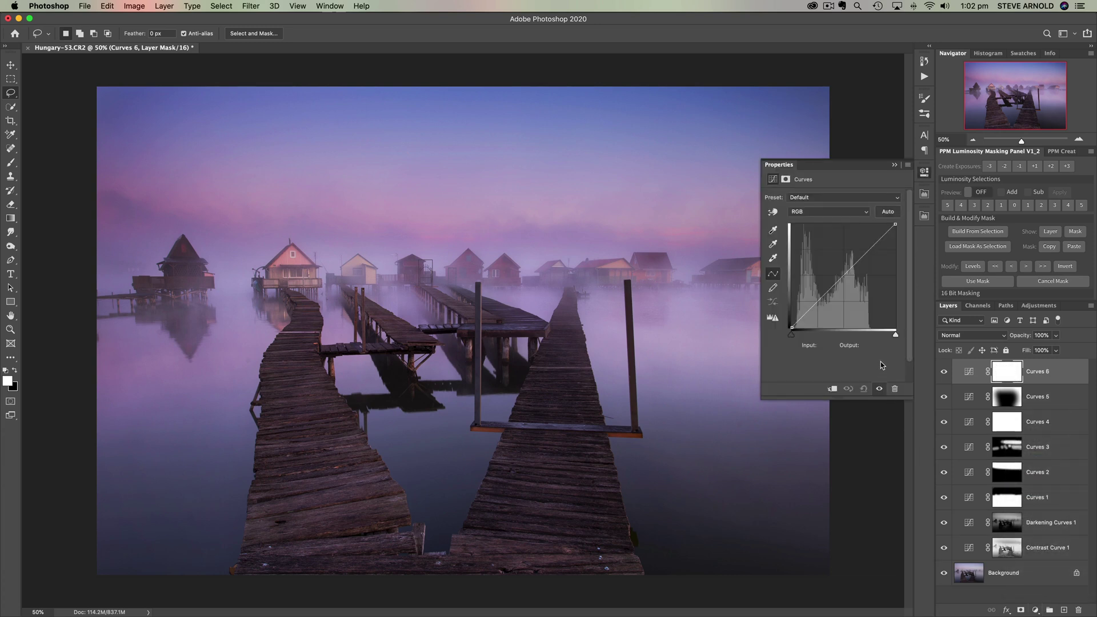
{"action": "left_click", "coordinate": [895, 335]}
{"action": "left_click_drag", "start_coordinate": [896, 335], "coordinate": [871, 337]}
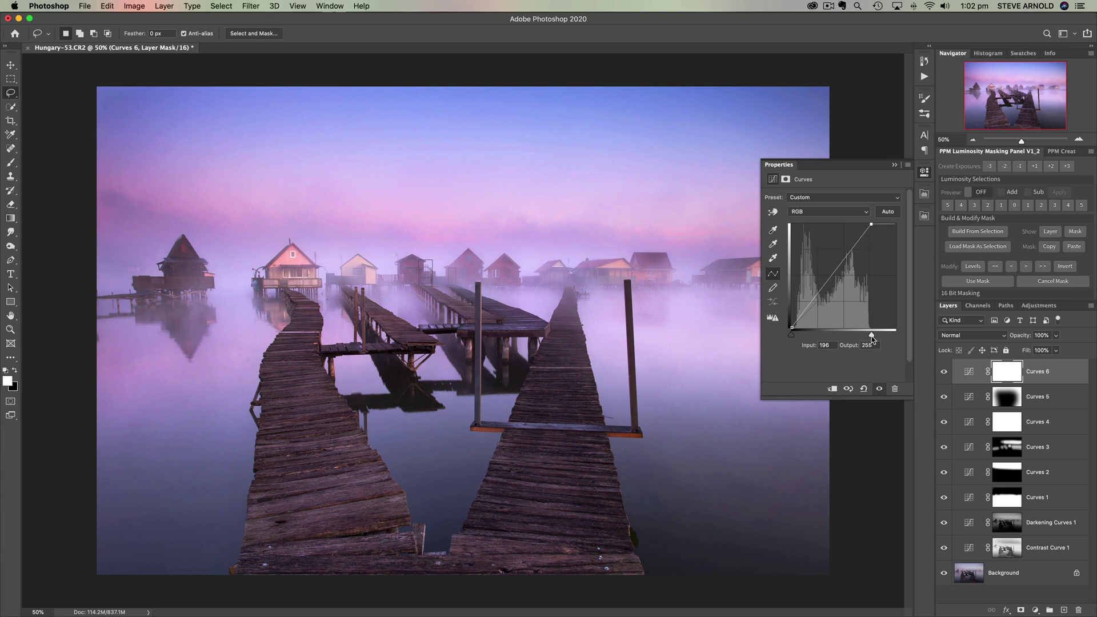
{"action": "mouse_move", "coordinate": [871, 336]}
{"action": "left_mouse_down"}
{"action": "mouse_move", "coordinate": [890, 335]}
{"action": "mouse_move", "coordinate": [872, 336]}
{"action": "left_mouse_up"}
Compare the image with the brightening Curves 6 layer hidden and shown, leaving the layer visible
{"action": "left_click", "coordinate": [945, 372]}
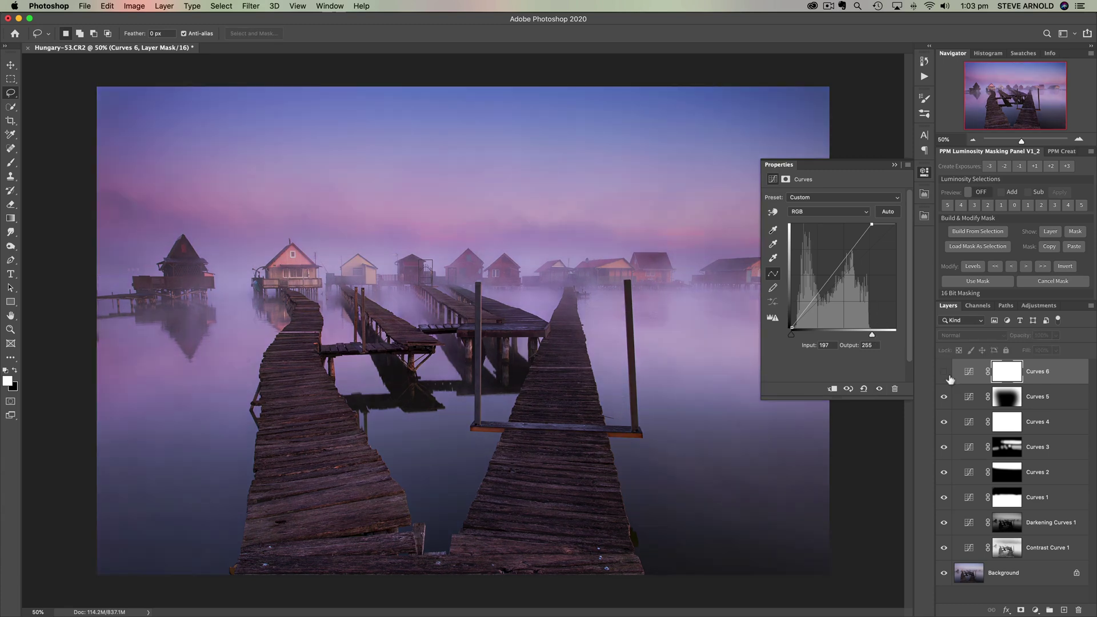
{"action": "left_click", "coordinate": [925, 172]}
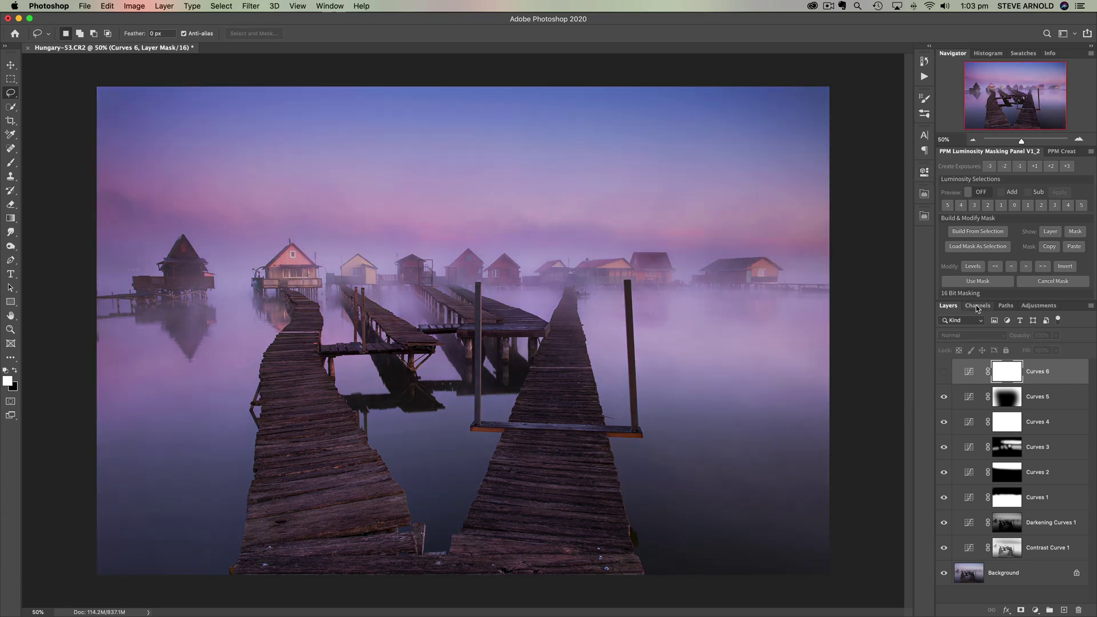
{"action": "left_click", "coordinate": [944, 372]}
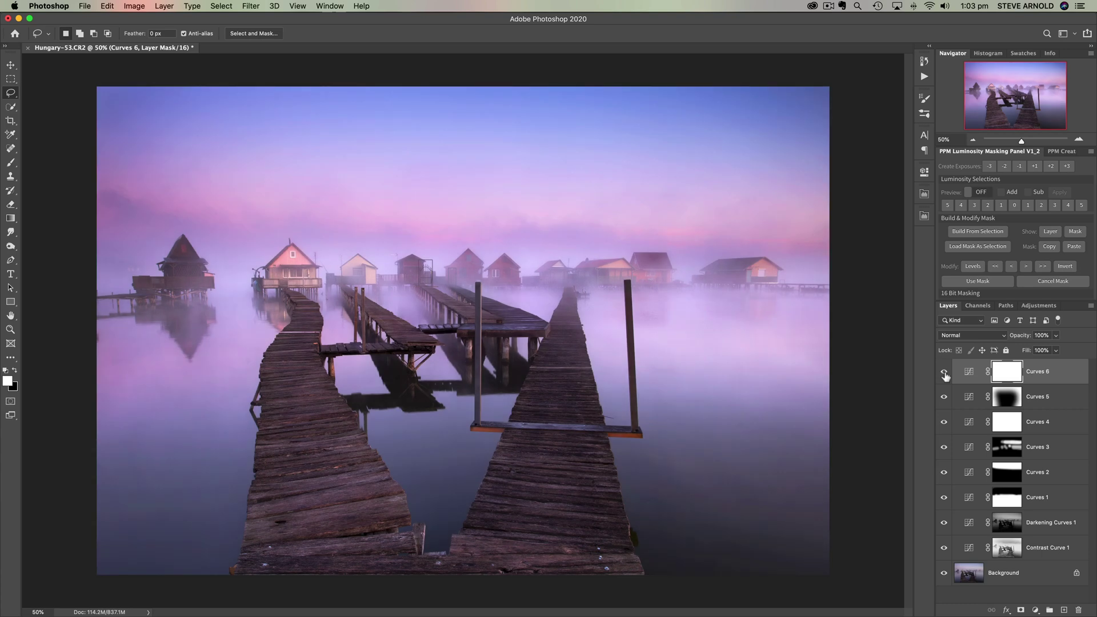
{"action": "left_click", "coordinate": [944, 372]}
{"action": "left_click", "coordinate": [945, 373]}
{"action": "left_click", "coordinate": [944, 372]}
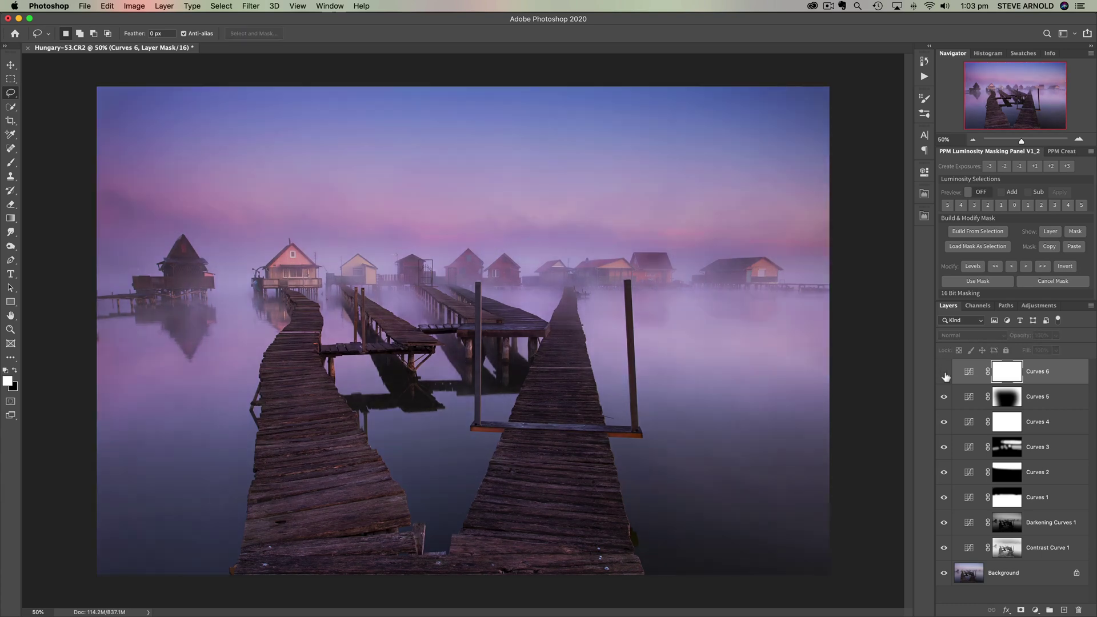
{"action": "left_click", "coordinate": [944, 372]}
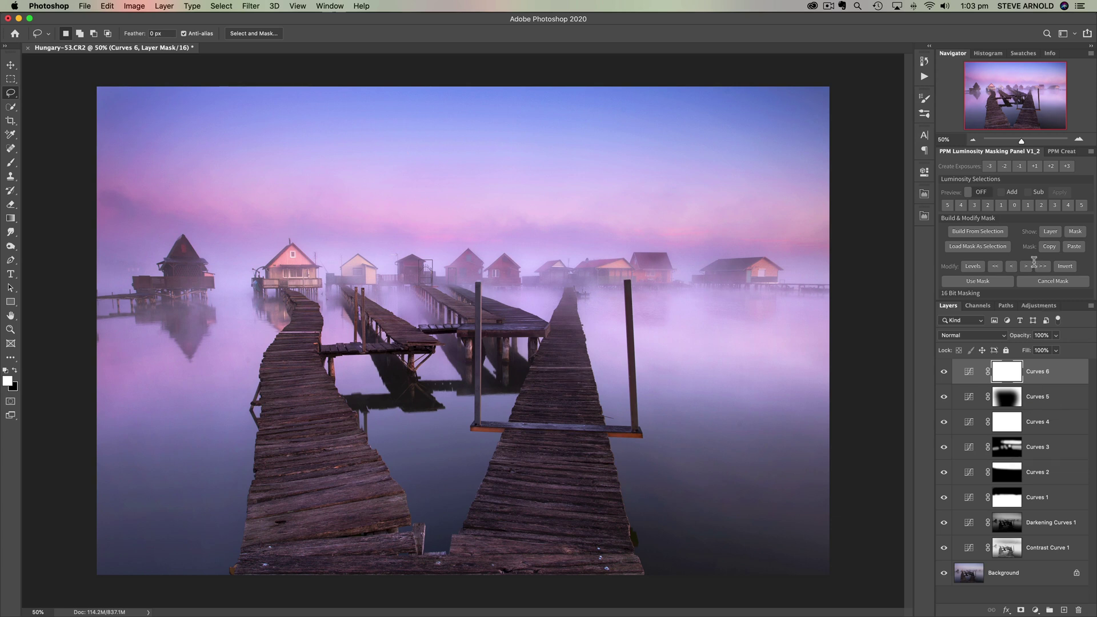
Create a regular Dodge & Burn pixel layer above Curves 6 with the PPM luminosity masking finishers
{"action": "scroll", "coordinate": [1057, 249], "scroll_direction": "down", "scroll_amount": 5}
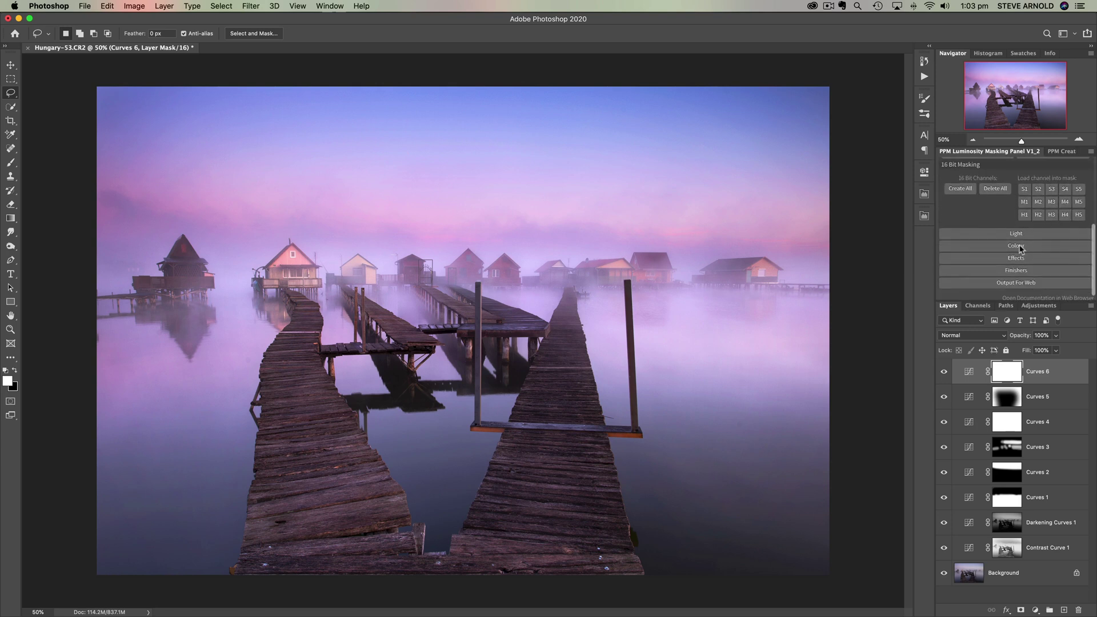
{"action": "left_click", "coordinate": [1023, 272]}
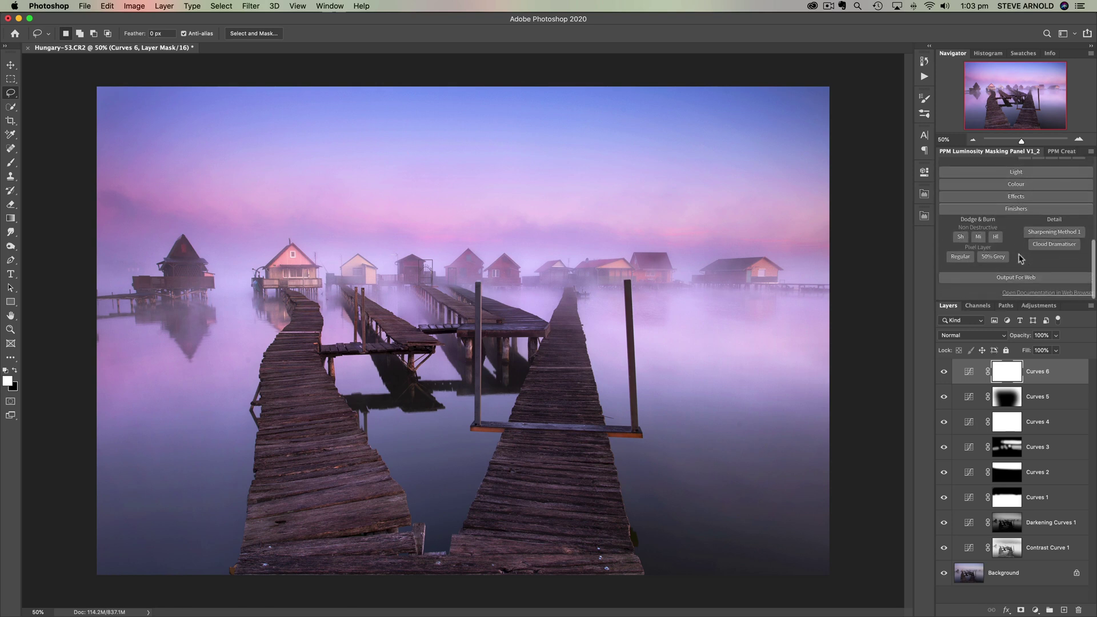
{"action": "left_click", "coordinate": [954, 257]}
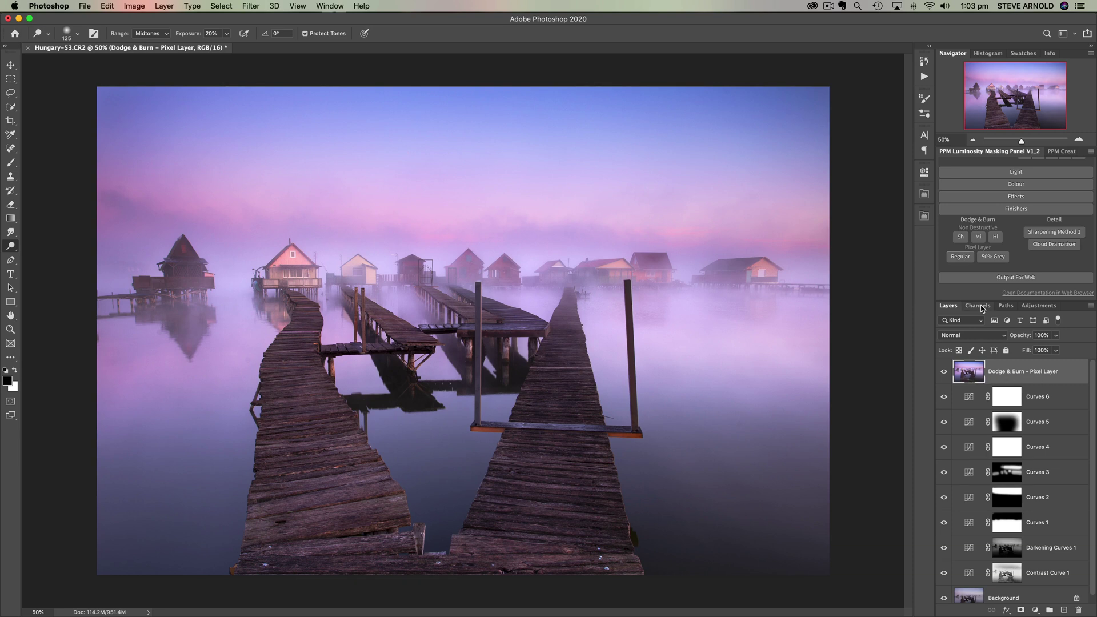
{"action": "left_click", "coordinate": [224, 7]}
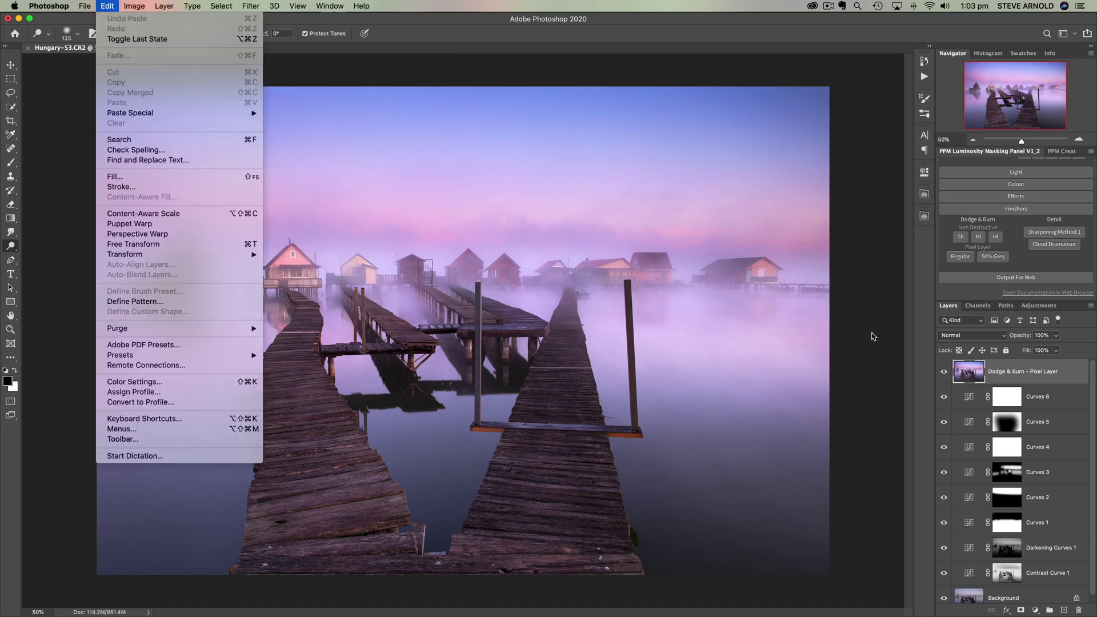
{"action": "left_click", "coordinate": [966, 372]}
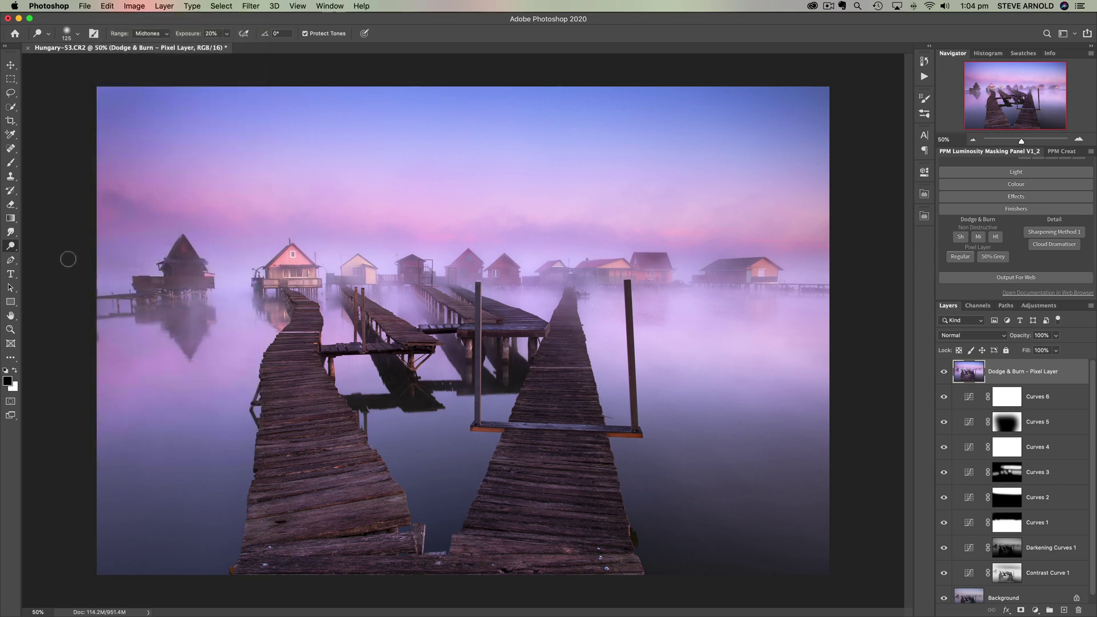
Brighten the midtones of both wooden jetties with the Dodge tool at 20% exposure, varying the brush size between 200 and 700 px
{"action": "right_click", "coordinate": [8, 245]}
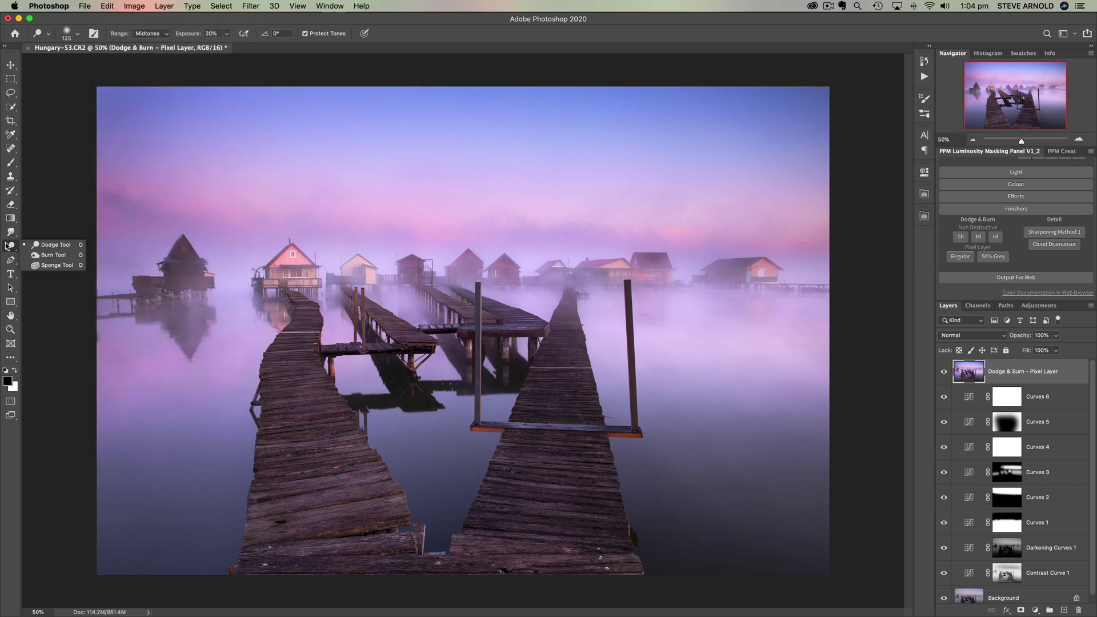
{"action": "left_click", "coordinate": [54, 245]}
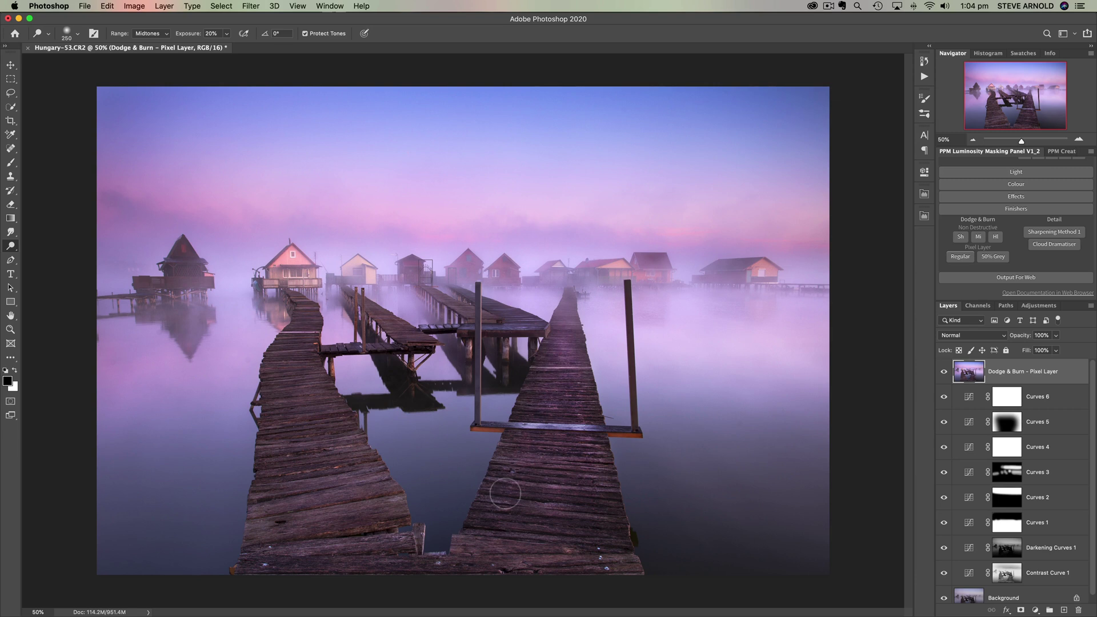
{"action": "key", "text": "bracketright"}
{"action": "key", "text": "bracketright"}
{"action": "key", "text": "bracketright"}
{"action": "key", "text": "bracketright"}
{"action": "key", "text": "bracketright"}
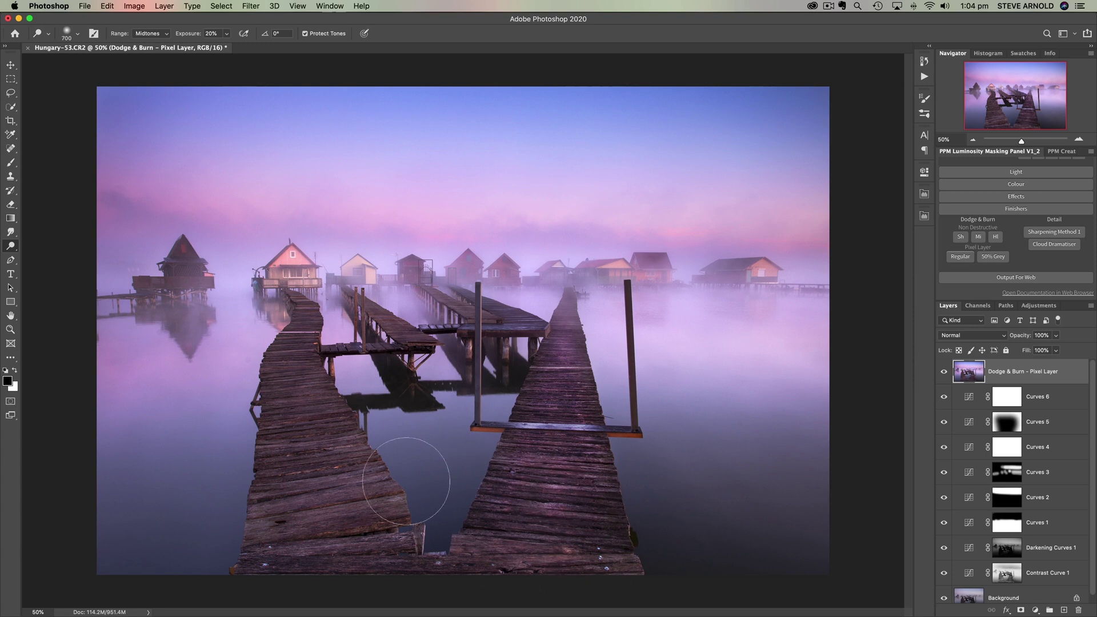
{"action": "key", "text": "bracketleft"}
{"action": "key", "text": "bracketleft"}
{"action": "key", "text": "bracketleft"}
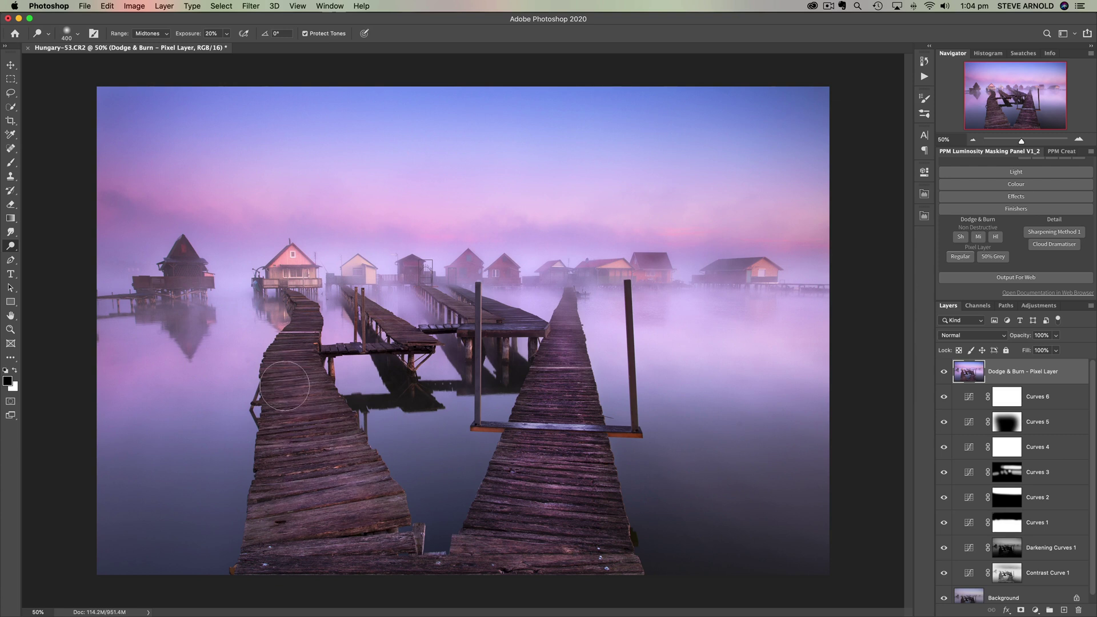
{"action": "key", "text": "bracketleft"}
{"action": "key", "text": "bracketleft"}
Compare the jetties with the Dodge & Burn pixel layer hidden and shown
{"action": "left_click", "coordinate": [945, 372]}
{"action": "left_click", "coordinate": [945, 372]}
{"action": "left_click", "coordinate": [945, 372]}
{"action": "left_click", "coordinate": [945, 372]}
{"action": "left_click", "coordinate": [945, 372]}
{"action": "left_click", "coordinate": [945, 372]}
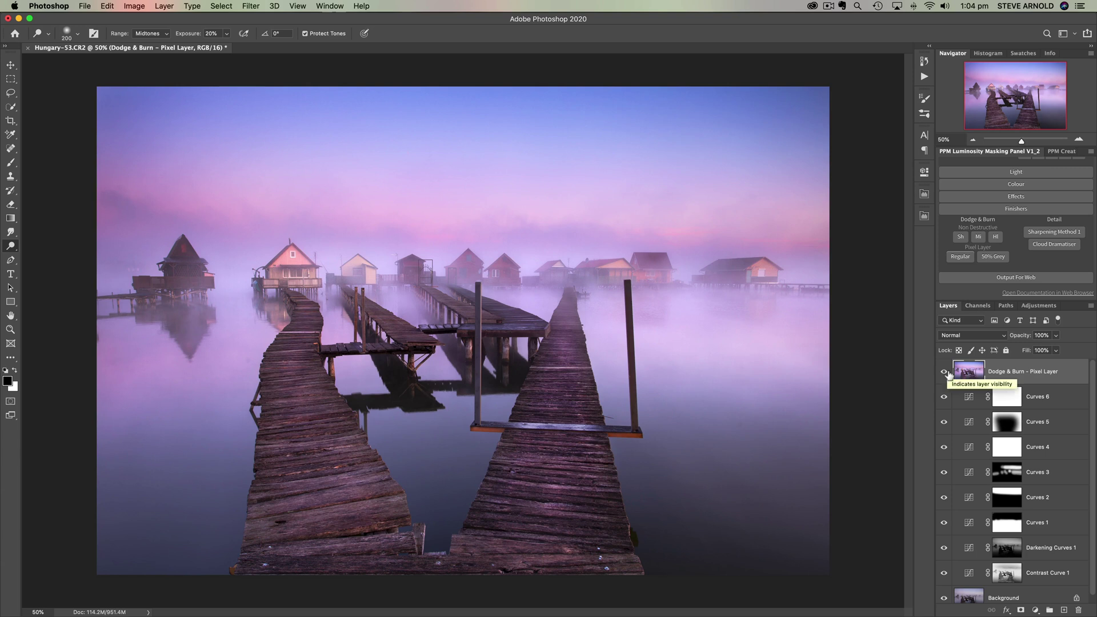
{"action": "left_click", "coordinate": [945, 372]}
{"action": "left_click", "coordinate": [945, 372]}
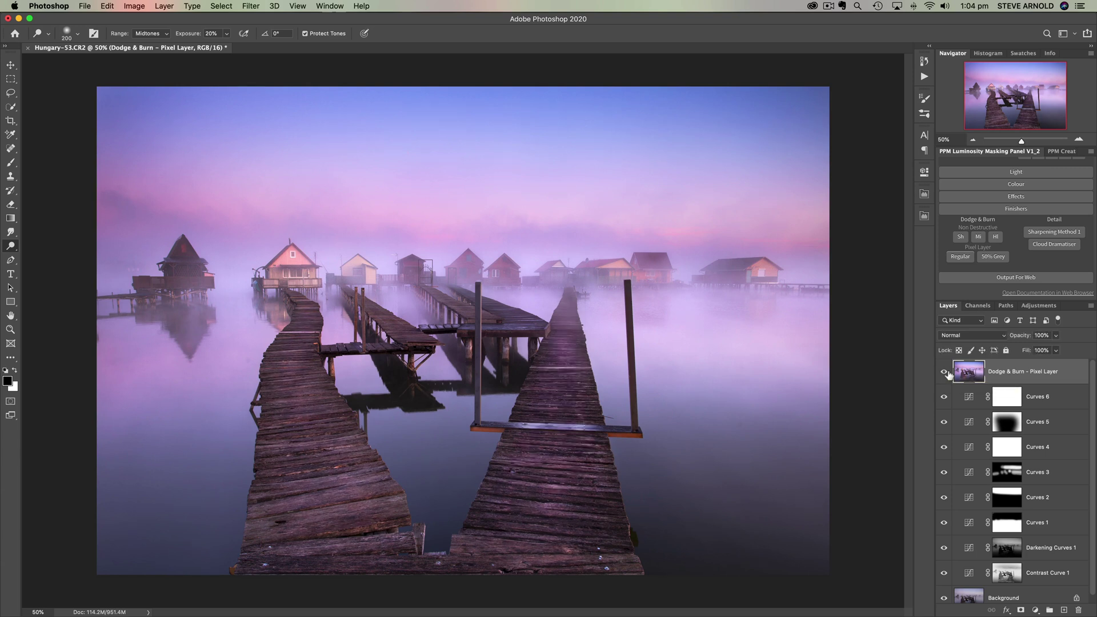
{"action": "left_click", "coordinate": [945, 372]}
{"action": "left_click", "coordinate": [945, 372]}
Add a seventh Curves adjustment layer with the RGB black point raised to output 50, and invert its mask to black
{"action": "left_click", "coordinate": [1035, 610]}
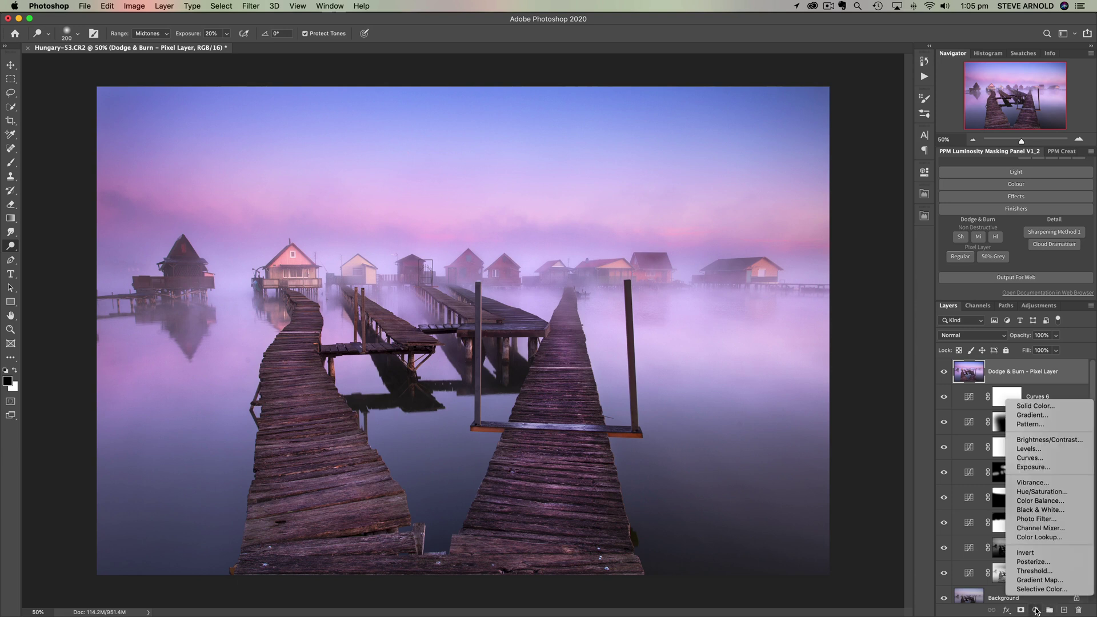
{"action": "left_click", "coordinate": [1046, 459]}
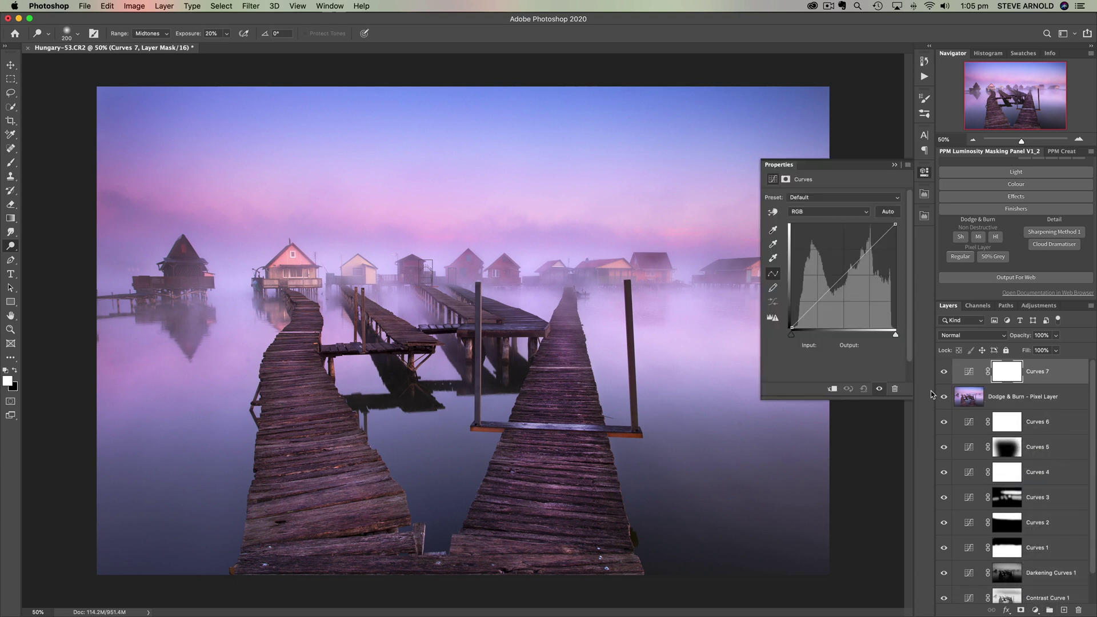
{"action": "left_click", "coordinate": [792, 329]}
{"action": "left_click_drag", "start_coordinate": [793, 328], "coordinate": [792, 308]}
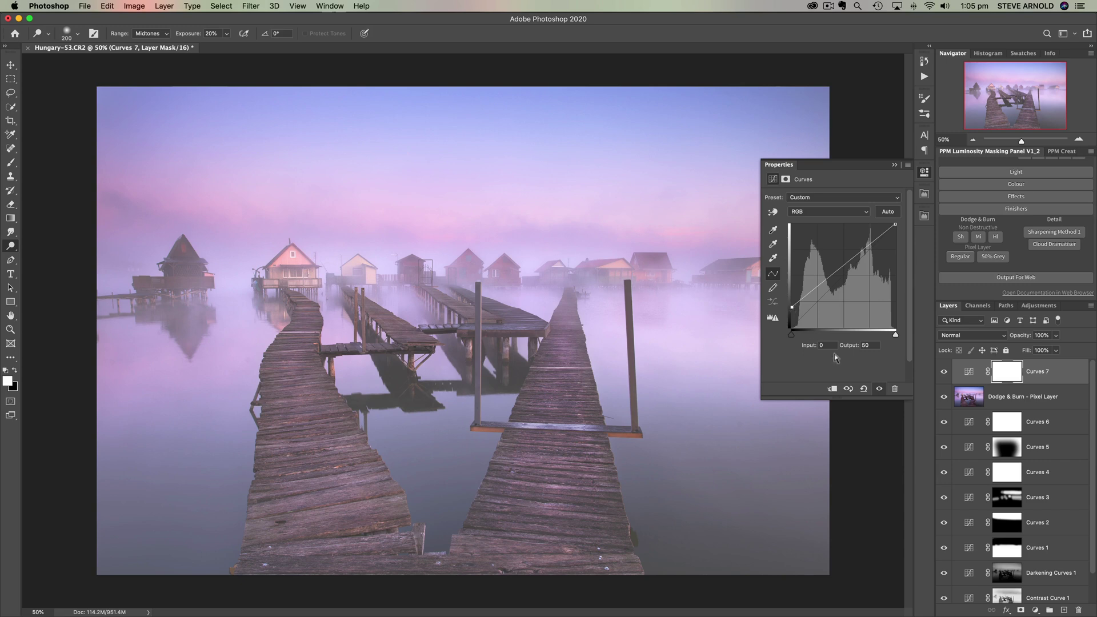
{"action": "left_click", "coordinate": [1009, 375]}
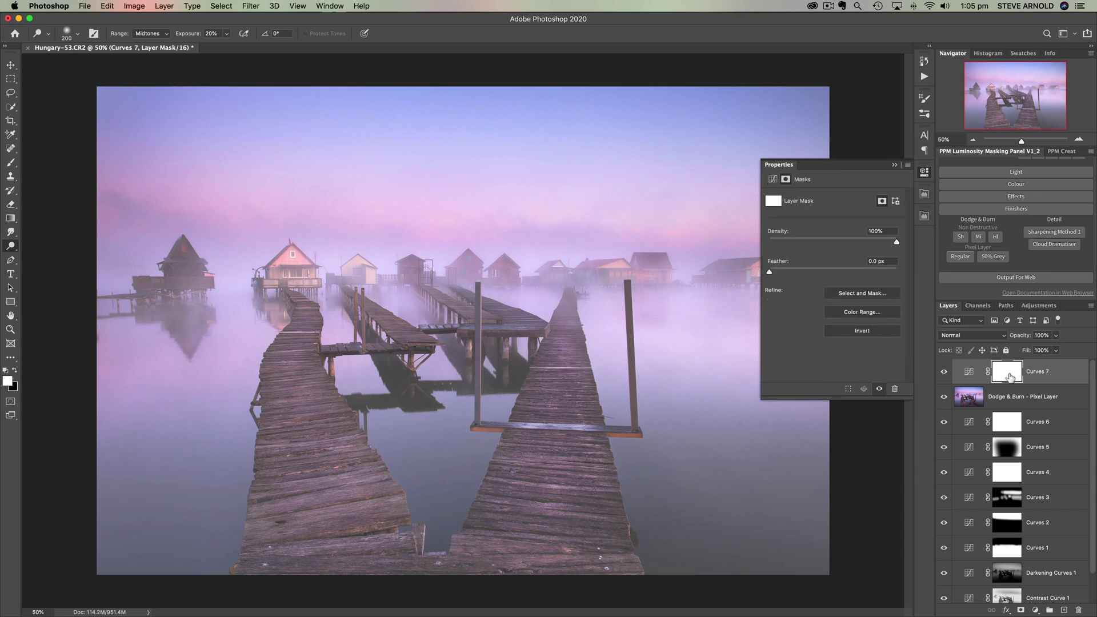
{"action": "key", "text": "super+i"}
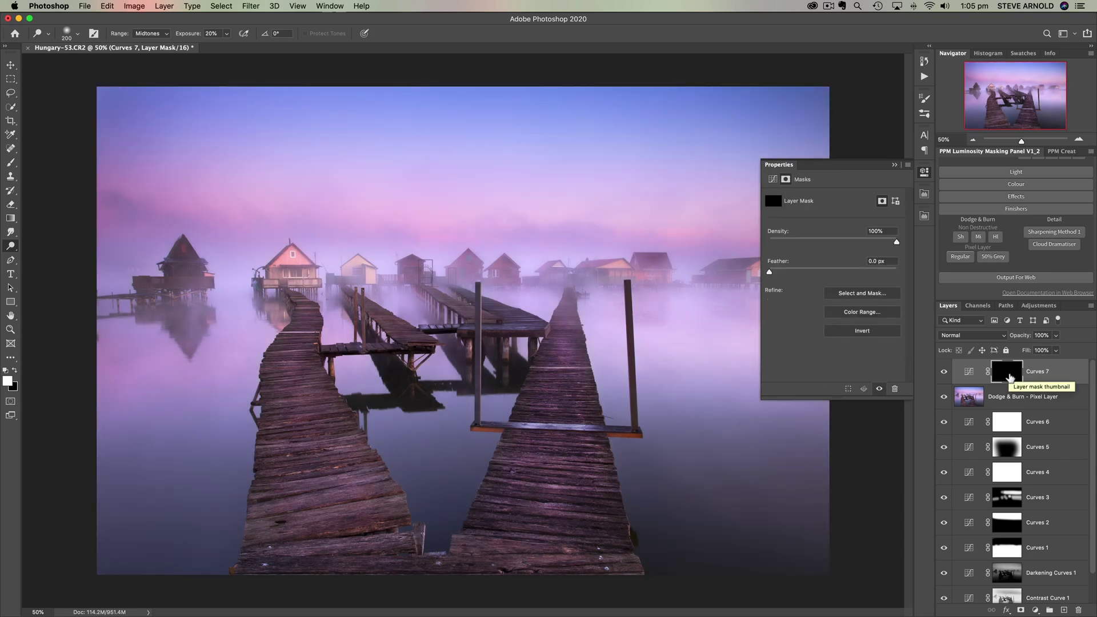
Paint white on the Curves 7 mask at 31% brush opacity over the row of houses to lift the mist along the horizon
{"action": "key", "text": "b"}
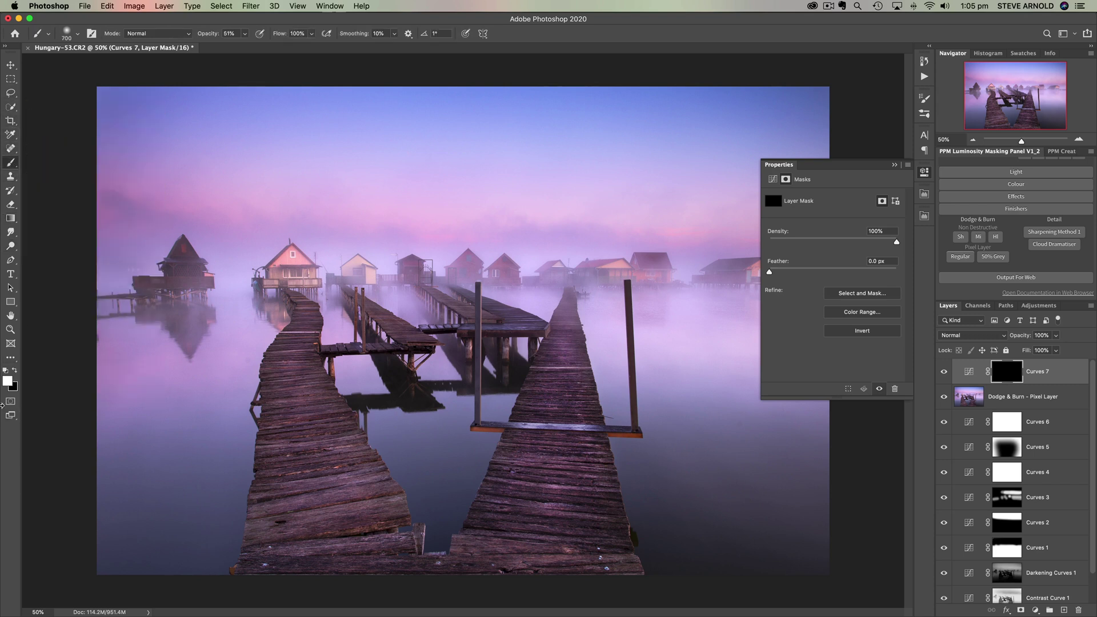
{"action": "left_click_drag", "start_coordinate": [214, 34], "coordinate": [198, 35]}
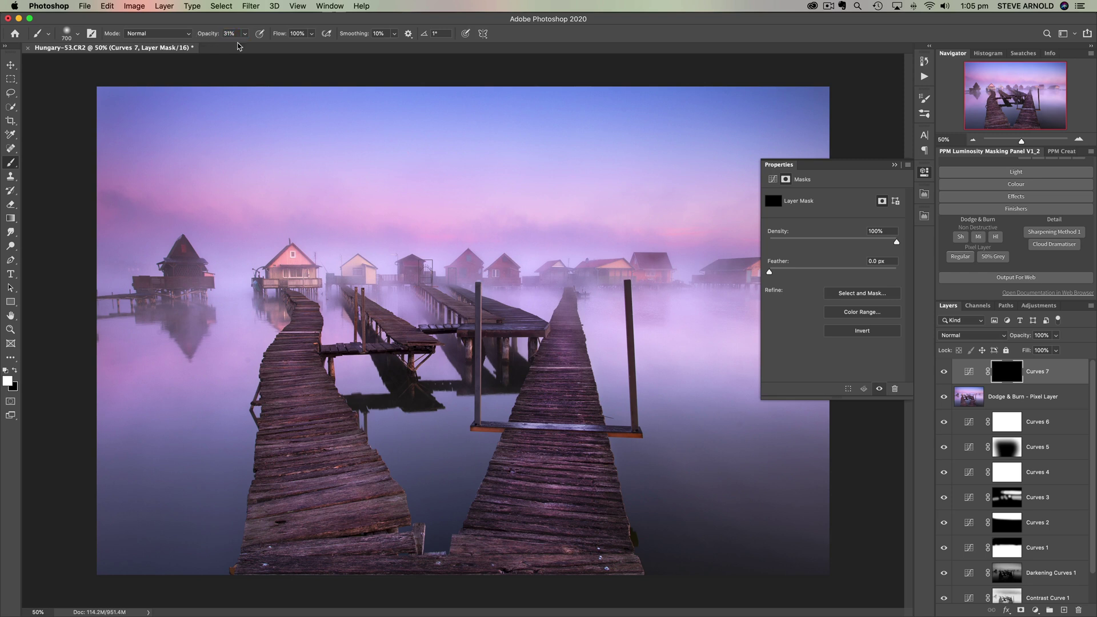
{"action": "left_click", "coordinate": [924, 171]}
{"action": "mouse_move", "coordinate": [733, 281]}
{"action": "left_mouse_down"}
{"action": "mouse_move", "coordinate": [705, 293]}
{"action": "mouse_move", "coordinate": [661, 289]}
{"action": "mouse_move", "coordinate": [622, 311]}
{"action": "left_mouse_up"}
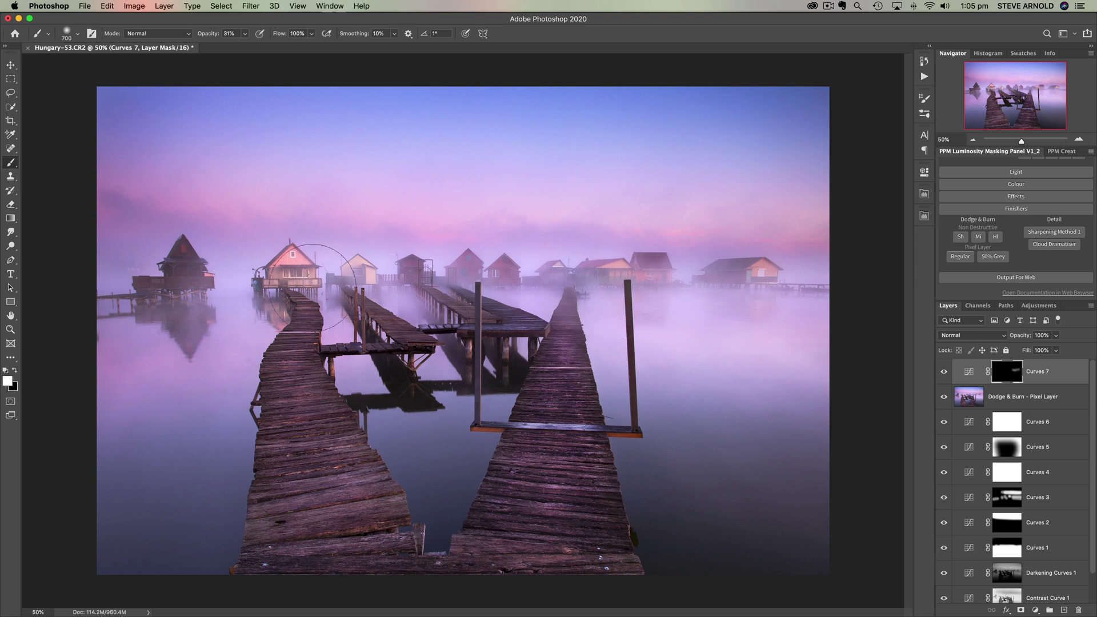
{"action": "mouse_move", "coordinate": [352, 280]}
{"action": "left_mouse_down"}
{"action": "mouse_move", "coordinate": [252, 282]}
{"action": "mouse_move", "coordinate": [390, 292]}
{"action": "mouse_move", "coordinate": [244, 279]}
{"action": "mouse_move", "coordinate": [411, 288]}
{"action": "mouse_move", "coordinate": [342, 337]}
{"action": "mouse_move", "coordinate": [224, 331]}
{"action": "mouse_move", "coordinate": [174, 290]}
{"action": "mouse_move", "coordinate": [128, 305]}
{"action": "mouse_move", "coordinate": [224, 276]}
{"action": "mouse_move", "coordinate": [241, 288]}
{"action": "mouse_move", "coordinate": [333, 246]}
{"action": "mouse_move", "coordinate": [355, 258]}
{"action": "mouse_move", "coordinate": [390, 231]}
{"action": "mouse_move", "coordinate": [417, 252]}
{"action": "mouse_move", "coordinate": [622, 323]}
{"action": "mouse_move", "coordinate": [522, 317]}
{"action": "mouse_move", "coordinate": [499, 300]}
{"action": "mouse_move", "coordinate": [648, 286]}
{"action": "mouse_move", "coordinate": [570, 317]}
{"action": "mouse_move", "coordinate": [526, 319]}
{"action": "mouse_move", "coordinate": [556, 330]}
{"action": "mouse_move", "coordinate": [561, 352]}
{"action": "mouse_move", "coordinate": [378, 309]}
{"action": "mouse_move", "coordinate": [419, 287]}
{"action": "mouse_move", "coordinate": [255, 308]}
{"action": "mouse_move", "coordinate": [282, 324]}
{"action": "mouse_move", "coordinate": [262, 325]}
{"action": "mouse_move", "coordinate": [242, 307]}
{"action": "mouse_move", "coordinate": [713, 306]}
{"action": "mouse_move", "coordinate": [802, 301]}
{"action": "mouse_move", "coordinate": [807, 285]}
{"action": "mouse_move", "coordinate": [604, 291]}
{"action": "mouse_move", "coordinate": [520, 278]}
{"action": "mouse_move", "coordinate": [541, 325]}
{"action": "mouse_move", "coordinate": [484, 341]}
{"action": "mouse_move", "coordinate": [430, 330]}
{"action": "mouse_move", "coordinate": [427, 278]}
{"action": "mouse_move", "coordinate": [352, 242]}
{"action": "mouse_move", "coordinate": [325, 266]}
{"action": "mouse_move", "coordinate": [341, 298]}
{"action": "mouse_move", "coordinate": [300, 335]}
{"action": "mouse_move", "coordinate": [267, 326]}
{"action": "mouse_move", "coordinate": [293, 307]}
{"action": "mouse_move", "coordinate": [308, 334]}
{"action": "mouse_move", "coordinate": [290, 330]}
{"action": "mouse_move", "coordinate": [237, 258]}
{"action": "mouse_move", "coordinate": [164, 302]}
{"action": "mouse_move", "coordinate": [183, 257]}
{"action": "mouse_move", "coordinate": [128, 270]}
{"action": "left_mouse_up"}
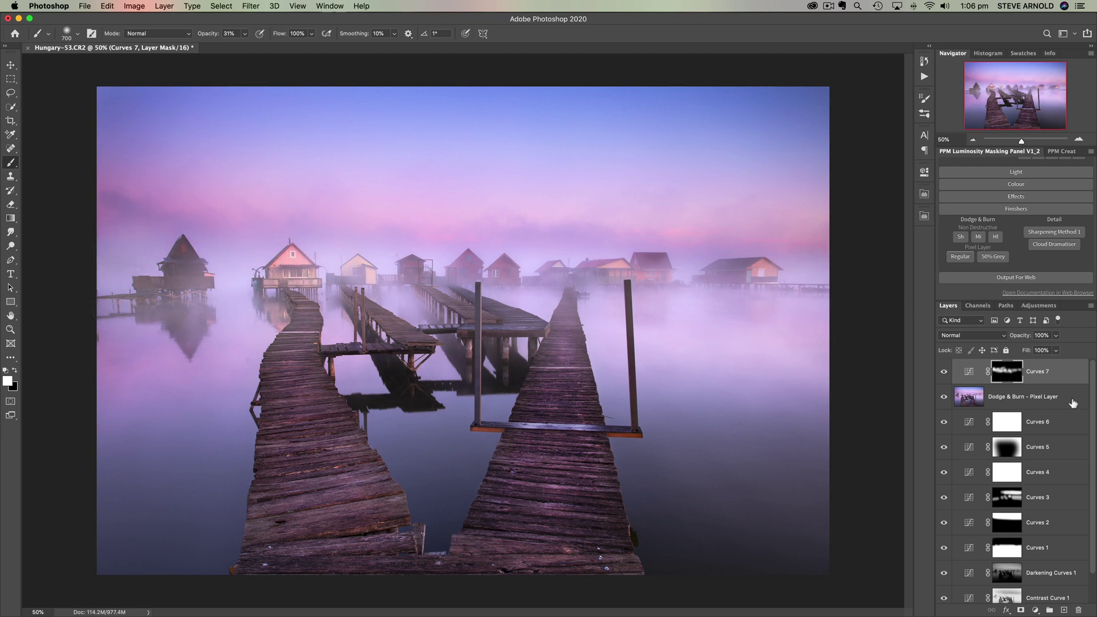
Compare the mist along the horizon with the Curves 7 layer hidden and shown
{"action": "left_click", "coordinate": [945, 374]}
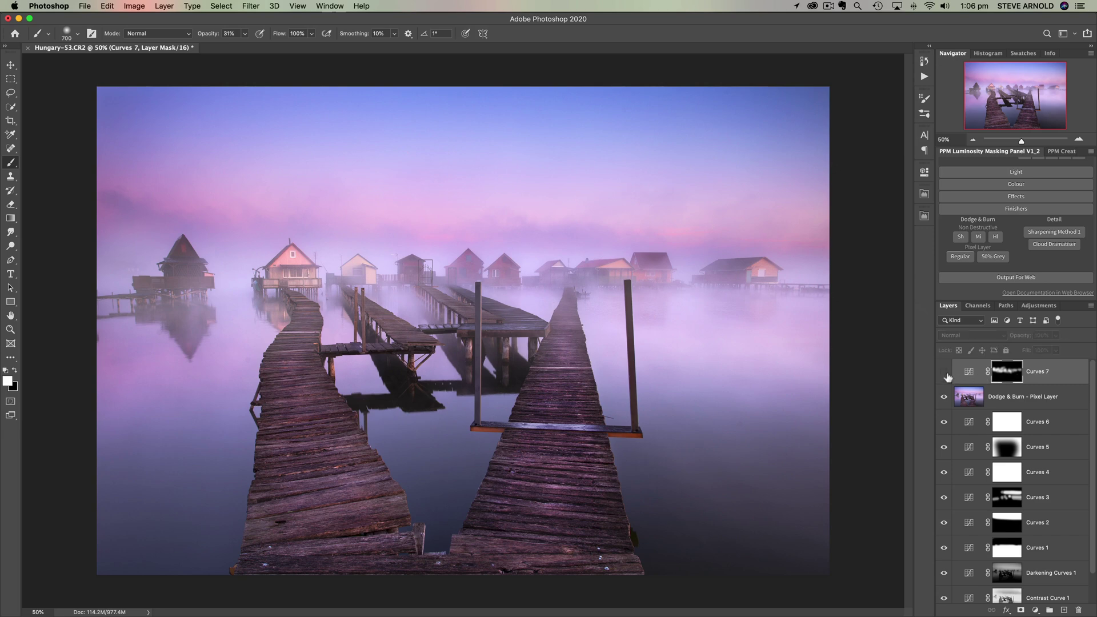
{"action": "left_click", "coordinate": [945, 373]}
{"action": "left_click", "coordinate": [944, 373]}
{"action": "left_click", "coordinate": [945, 373]}
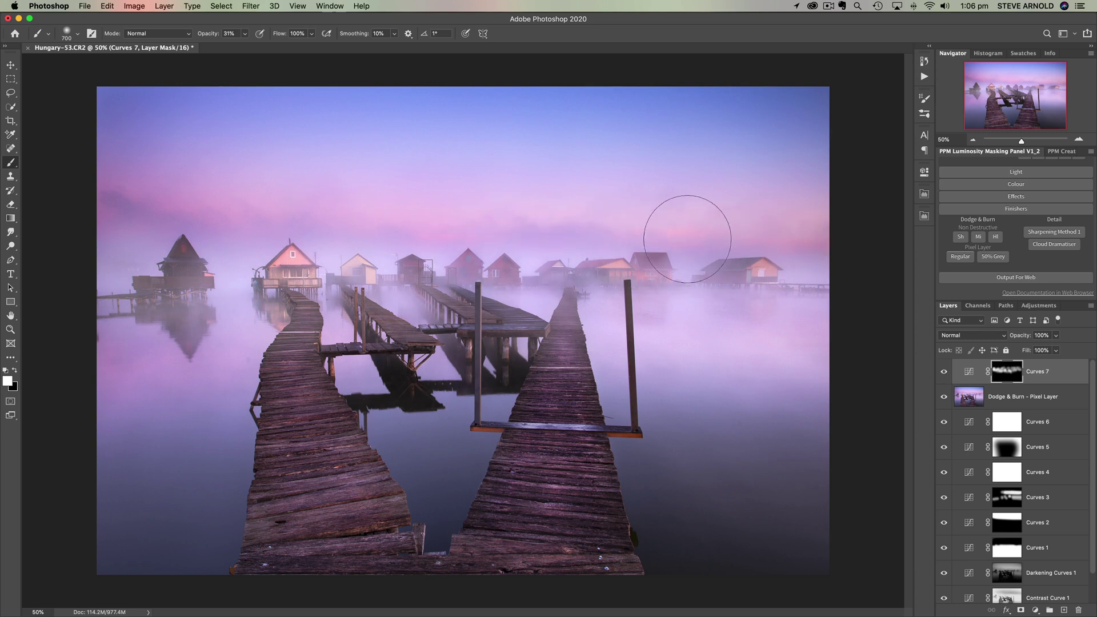
Paint another white stroke at 31% opacity on the Curves 7 mask over the right-hand houses, and check it by toggling the layer's visibility
{"action": "mouse_move", "coordinate": [687, 239]}
{"action": "left_mouse_down"}
{"action": "mouse_move", "coordinate": [417, 225]}
{"action": "mouse_move", "coordinate": [286, 245]}
{"action": "mouse_move", "coordinate": [632, 257]}
{"action": "left_mouse_up"}
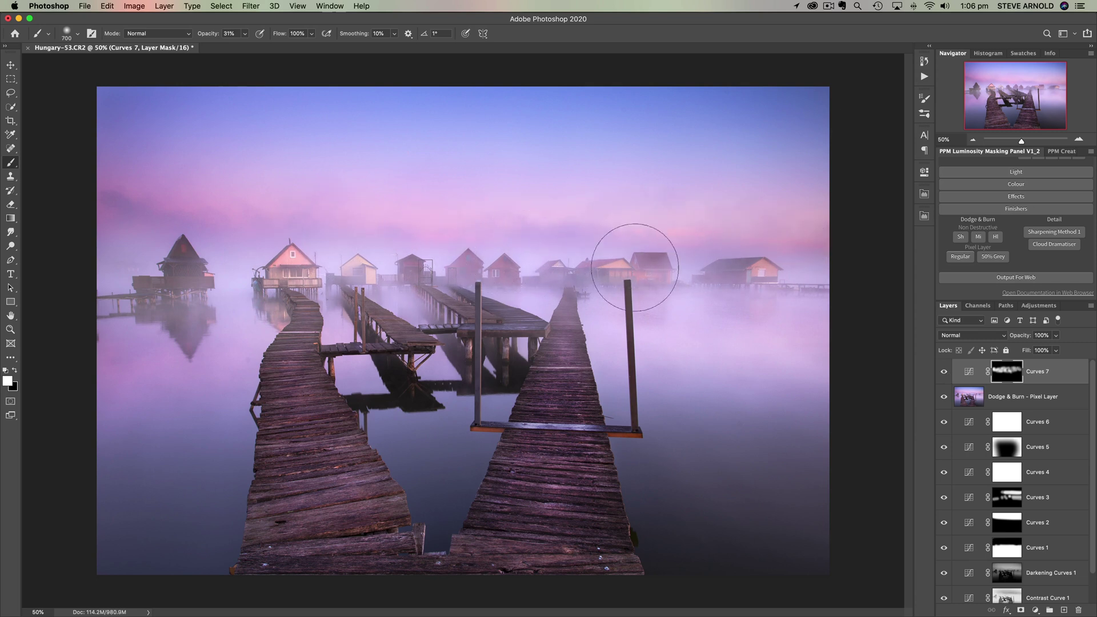
{"action": "left_click", "coordinate": [943, 373]}
{"action": "left_click", "coordinate": [944, 373]}
{"action": "left_click", "coordinate": [944, 373]}
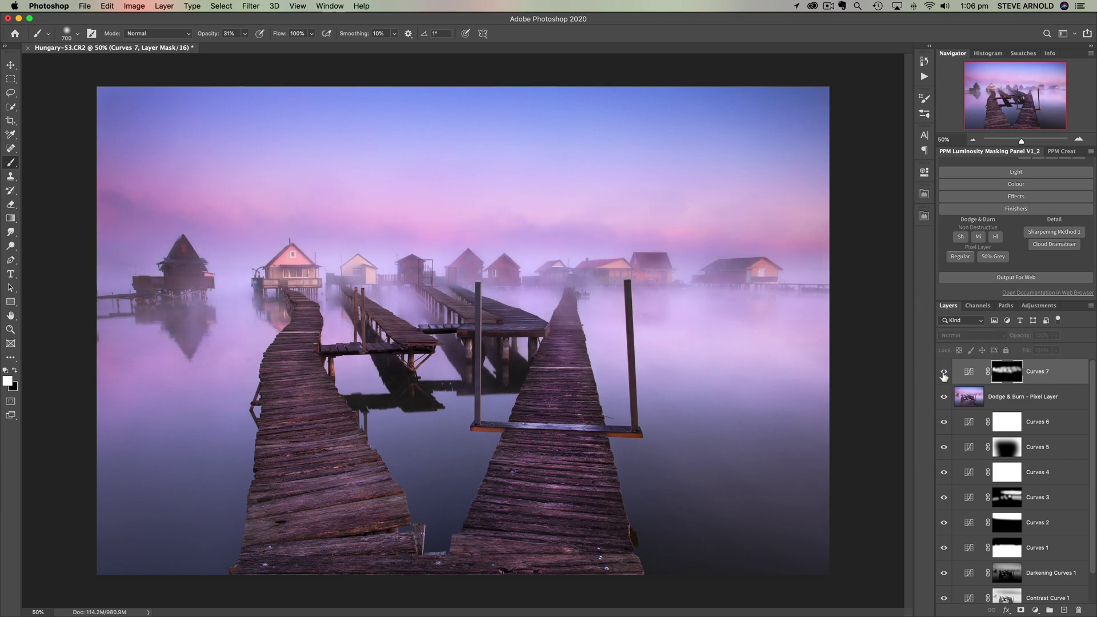
{"action": "left_click", "coordinate": [944, 373]}
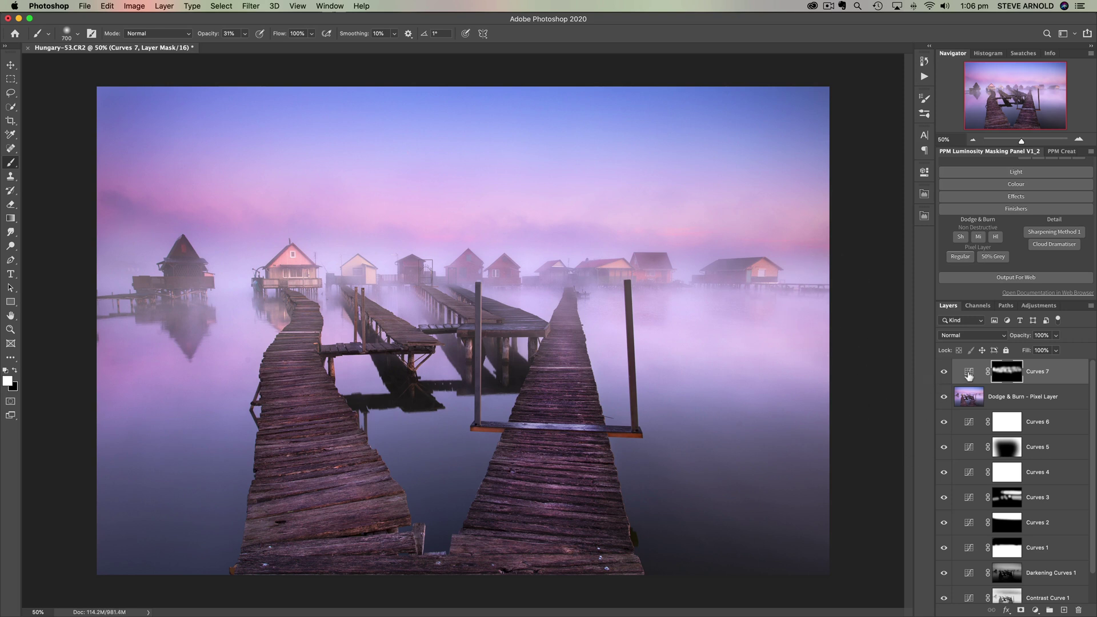
Inspect the raised RGB black point in the Curves 7 settings, and compare the photo with and without that layer
{"action": "double_click", "coordinate": [969, 375]}
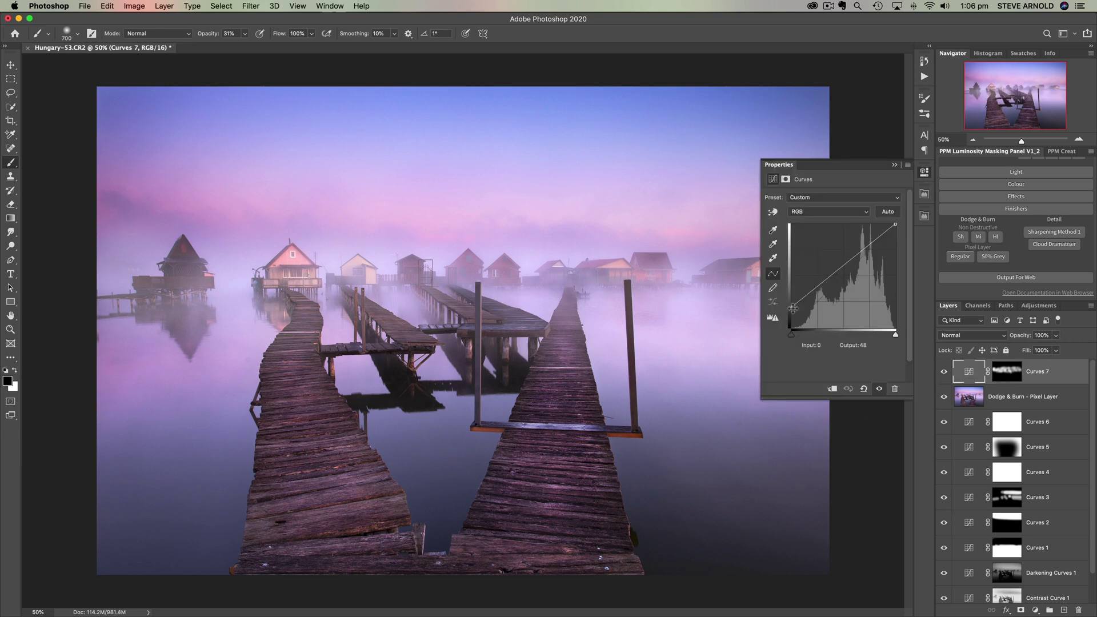
{"action": "mouse_move", "coordinate": [793, 308]}
{"action": "left_mouse_down"}
{"action": "mouse_move", "coordinate": [792, 318]}
{"action": "mouse_move", "coordinate": [793, 257]}
{"action": "mouse_move", "coordinate": [793, 308]}
{"action": "left_mouse_up"}
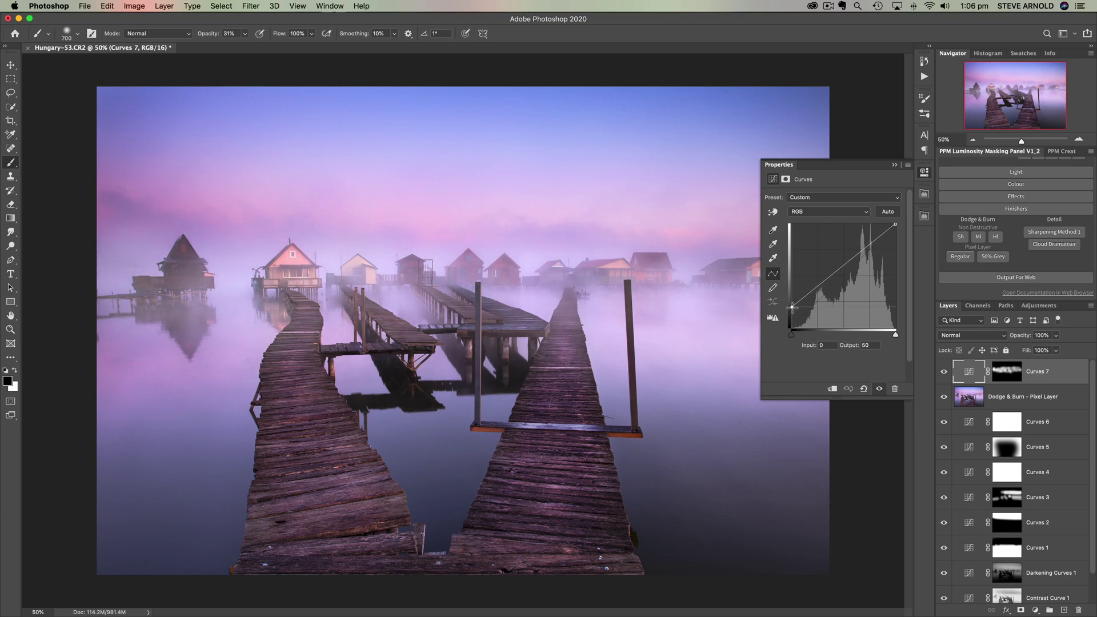
{"action": "left_click", "coordinate": [944, 371]}
{"action": "left_click", "coordinate": [944, 371]}
{"action": "left_click", "coordinate": [924, 172]}
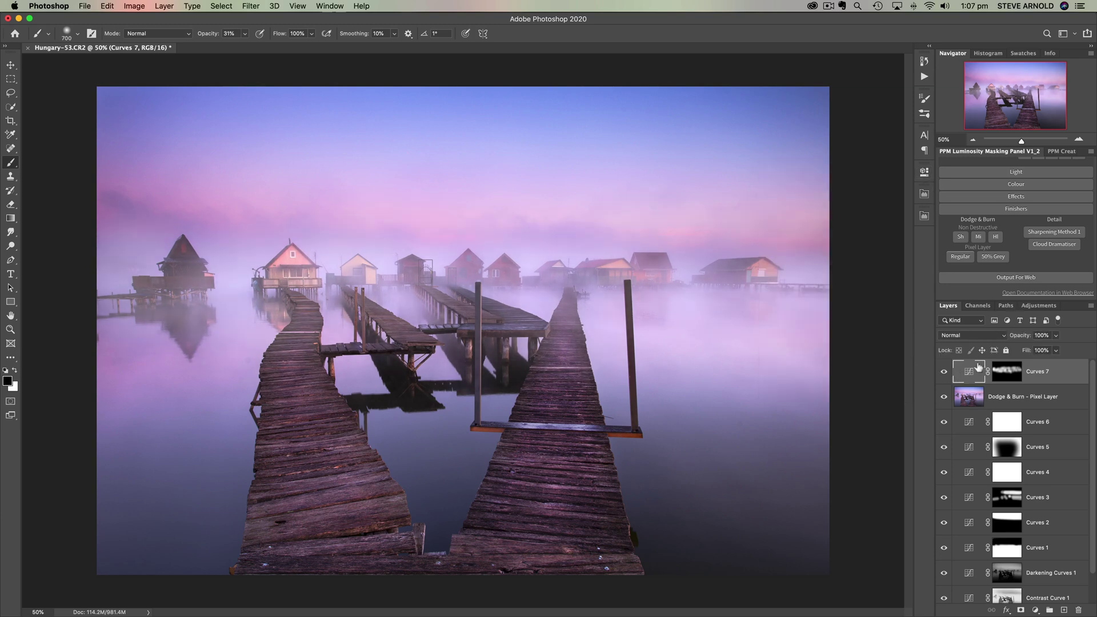
{"action": "left_click", "coordinate": [944, 373]}
{"action": "left_click", "coordinate": [944, 373]}
{"action": "left_click", "coordinate": [944, 373]}
{"action": "left_click", "coordinate": [944, 373]}
Generate a sharpened 2048 px web version of the photo with the luminosity masking panel's web output
{"action": "left_click", "coordinate": [1026, 280]}
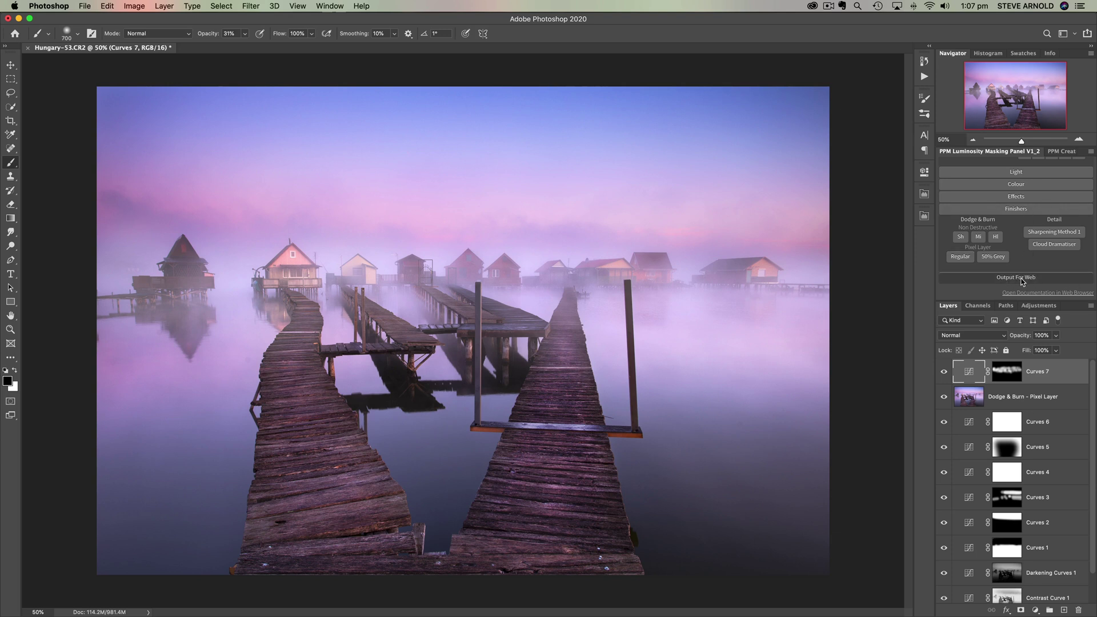
{"action": "scroll", "coordinate": [1021, 249], "scroll_direction": "down", "scroll_amount": 1}
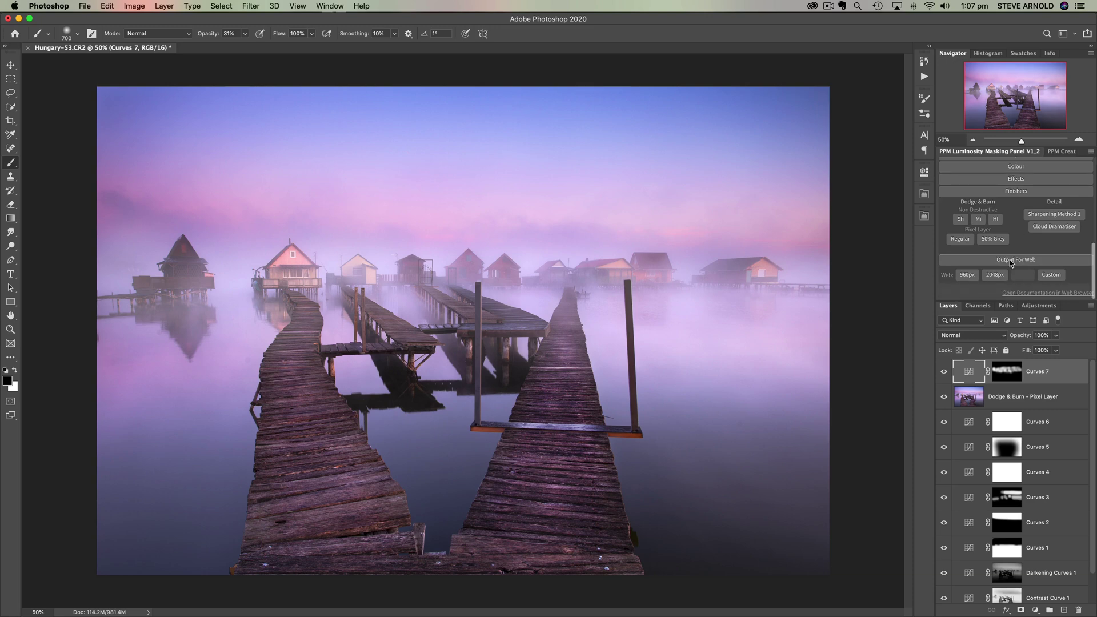
{"action": "left_click", "coordinate": [995, 276]}
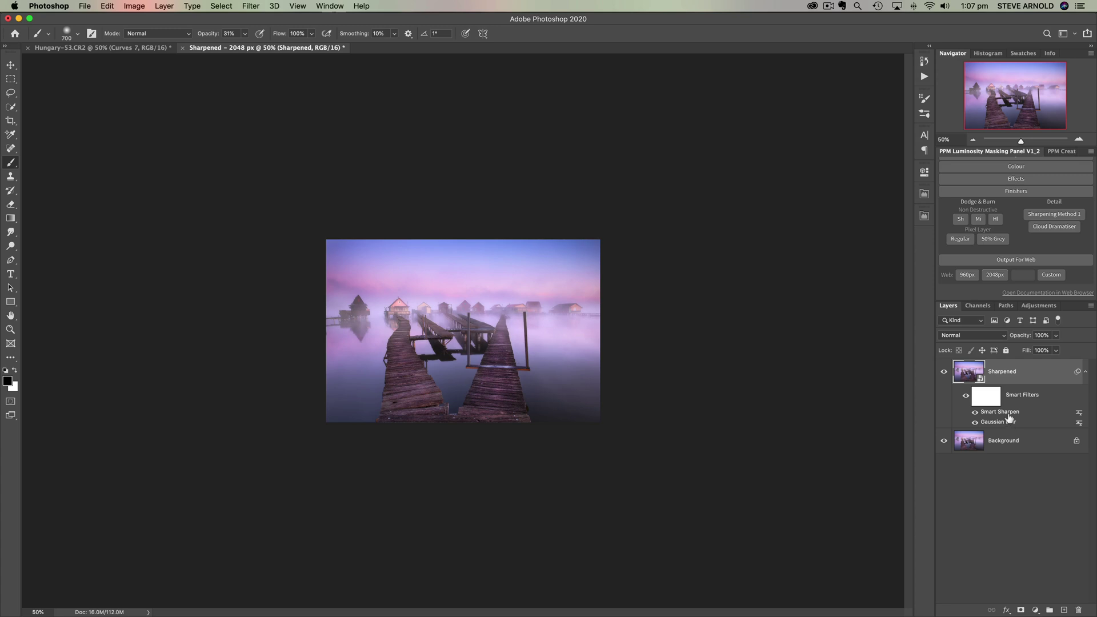
View the web version at 100% and compare it with the Sharpened layer hidden and shown
{"action": "left_click", "coordinate": [1078, 139]}
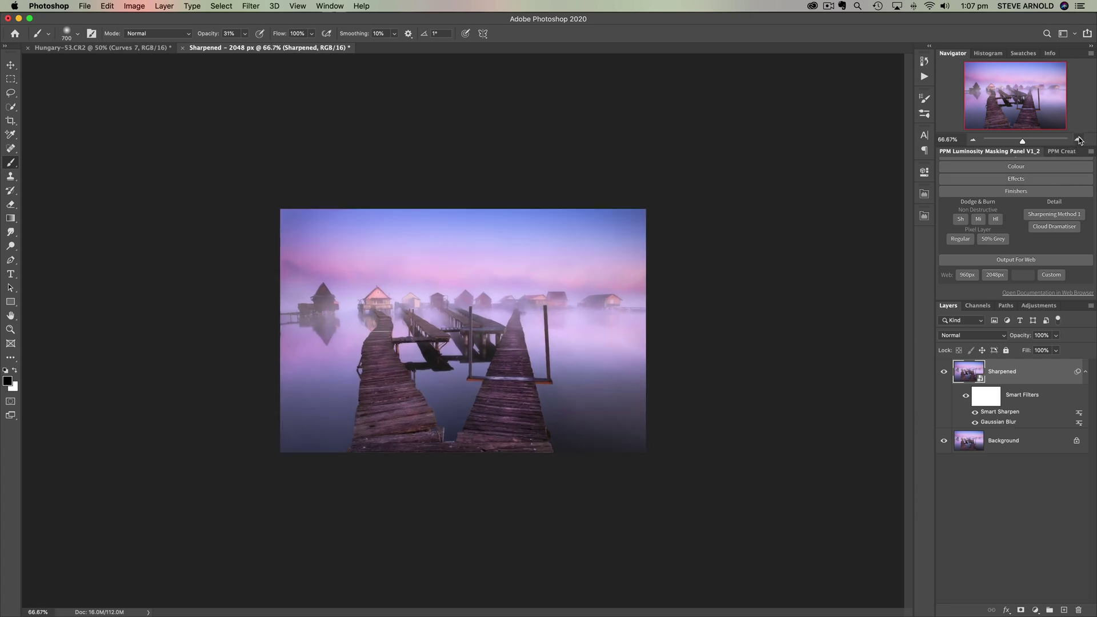
{"action": "left_click", "coordinate": [1079, 139]}
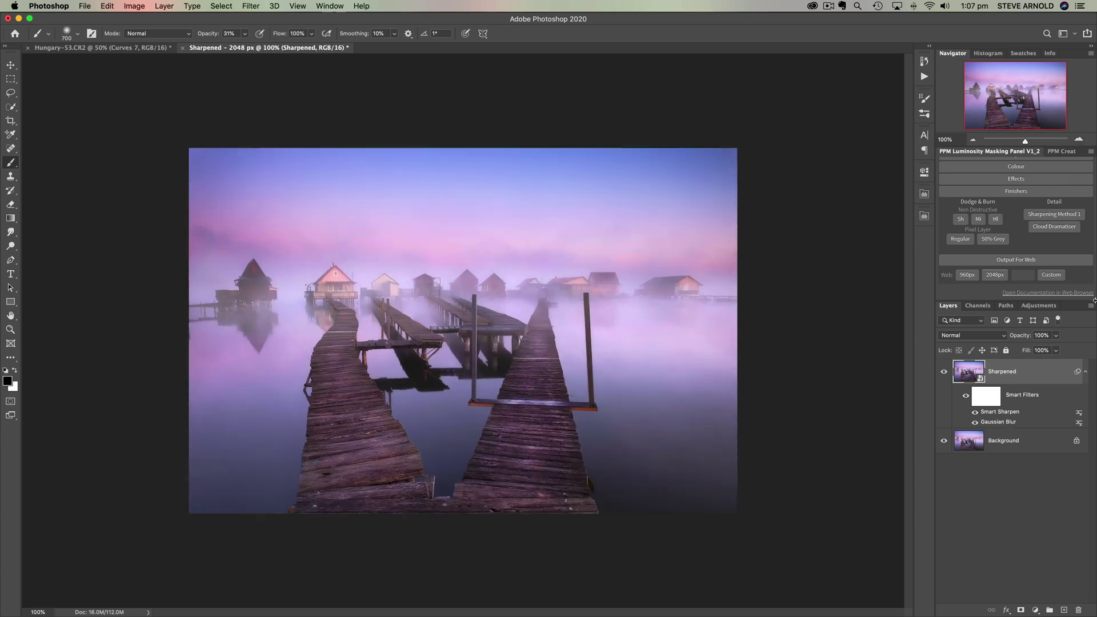
{"action": "left_click", "coordinate": [943, 372]}
{"action": "left_click", "coordinate": [945, 374]}
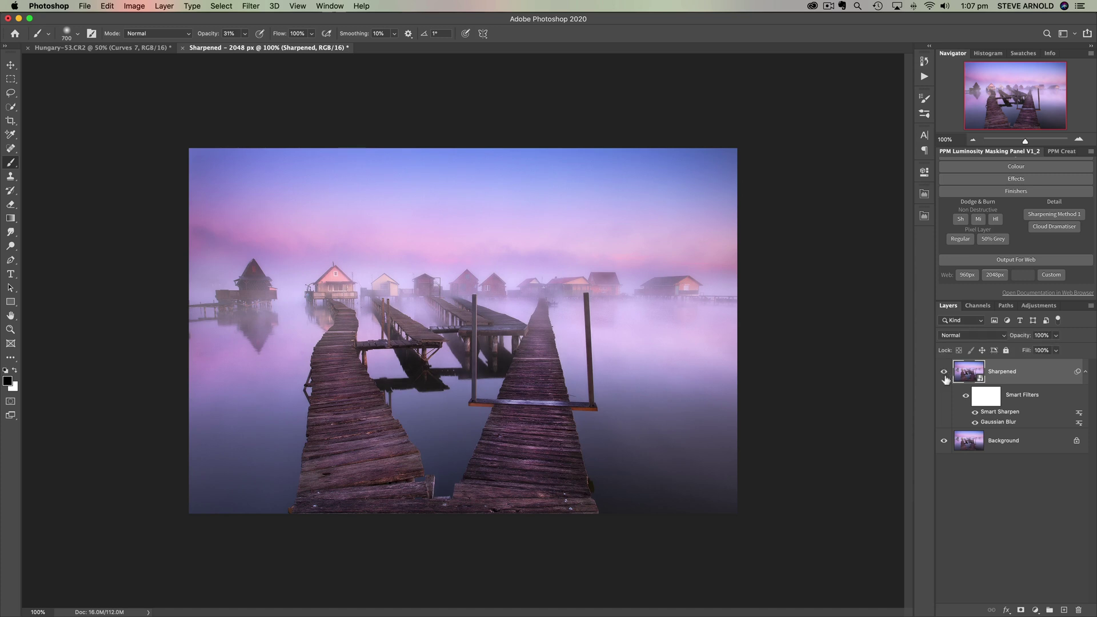